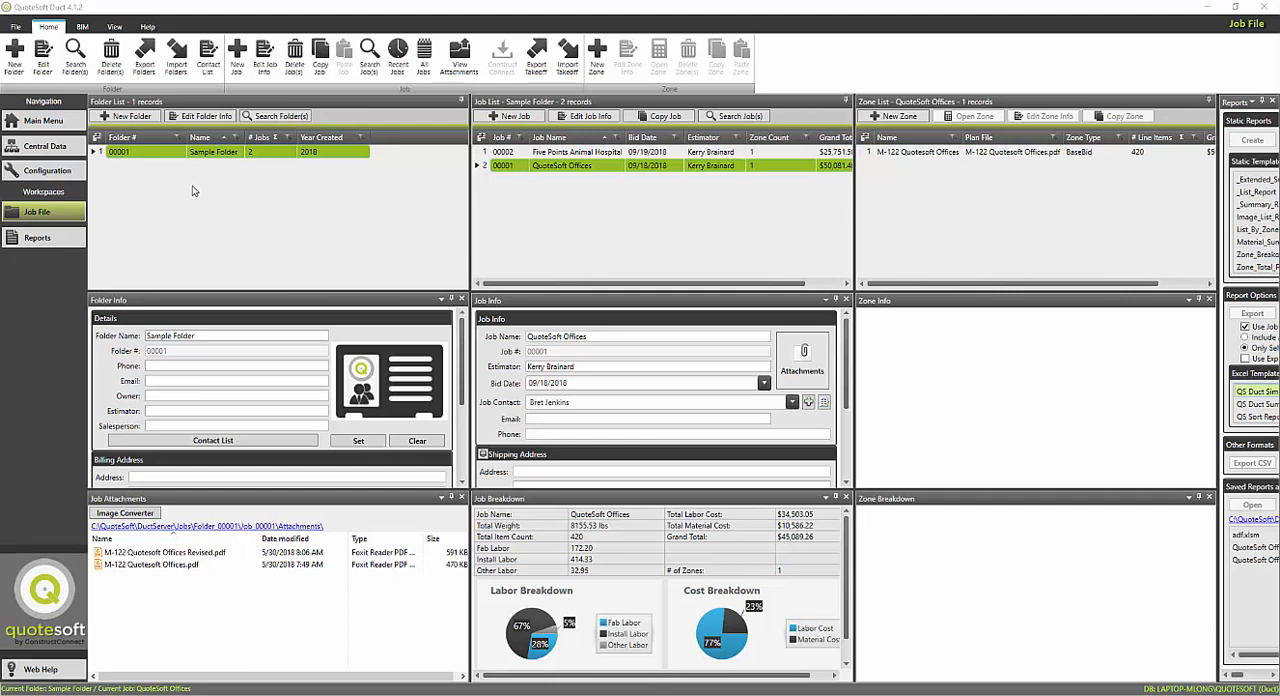
Step: Start a Revit import, check the file properties of Quotesoft Offices 2020 DuctExport.xml in Downloads, and load it as the import file
left_click(83, 27)
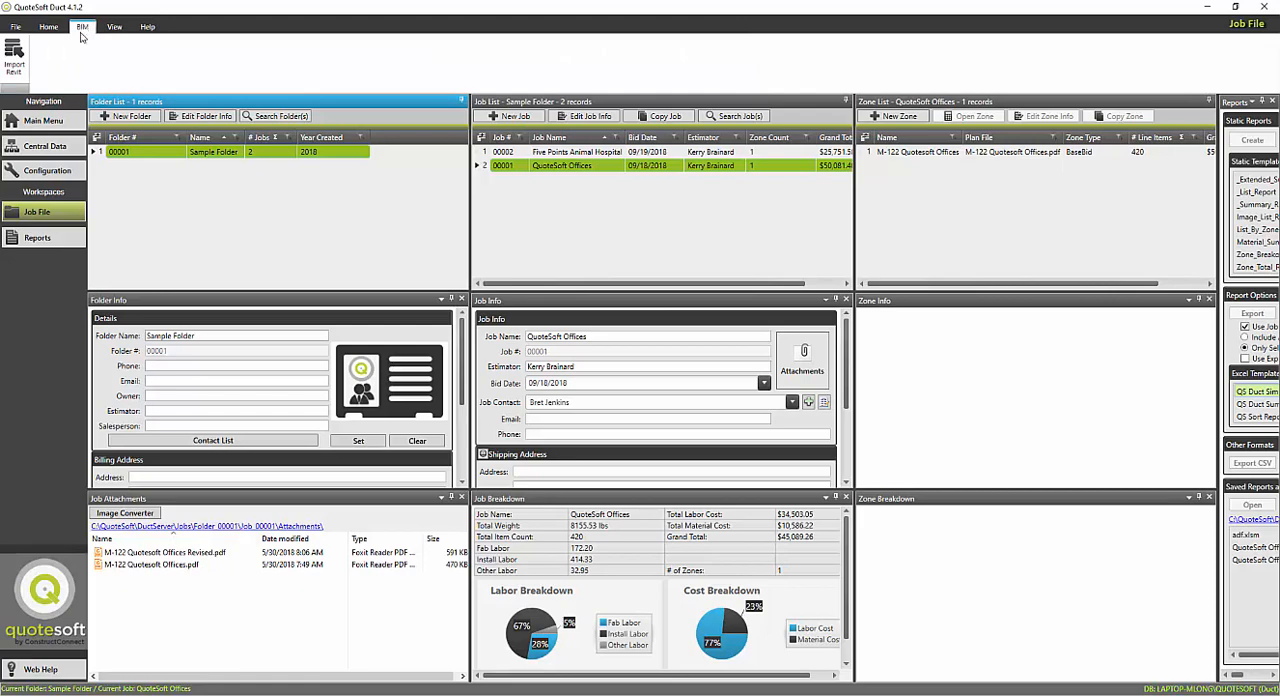
left_click(15, 60)
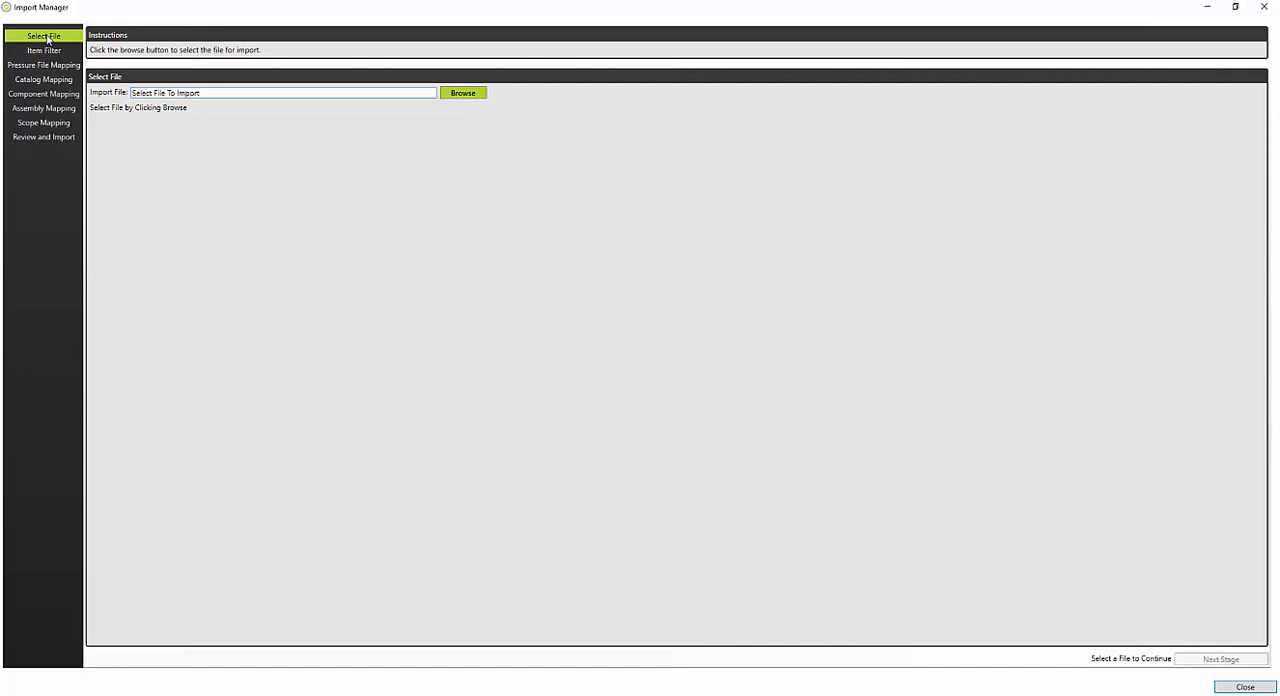
left_click(462, 94)
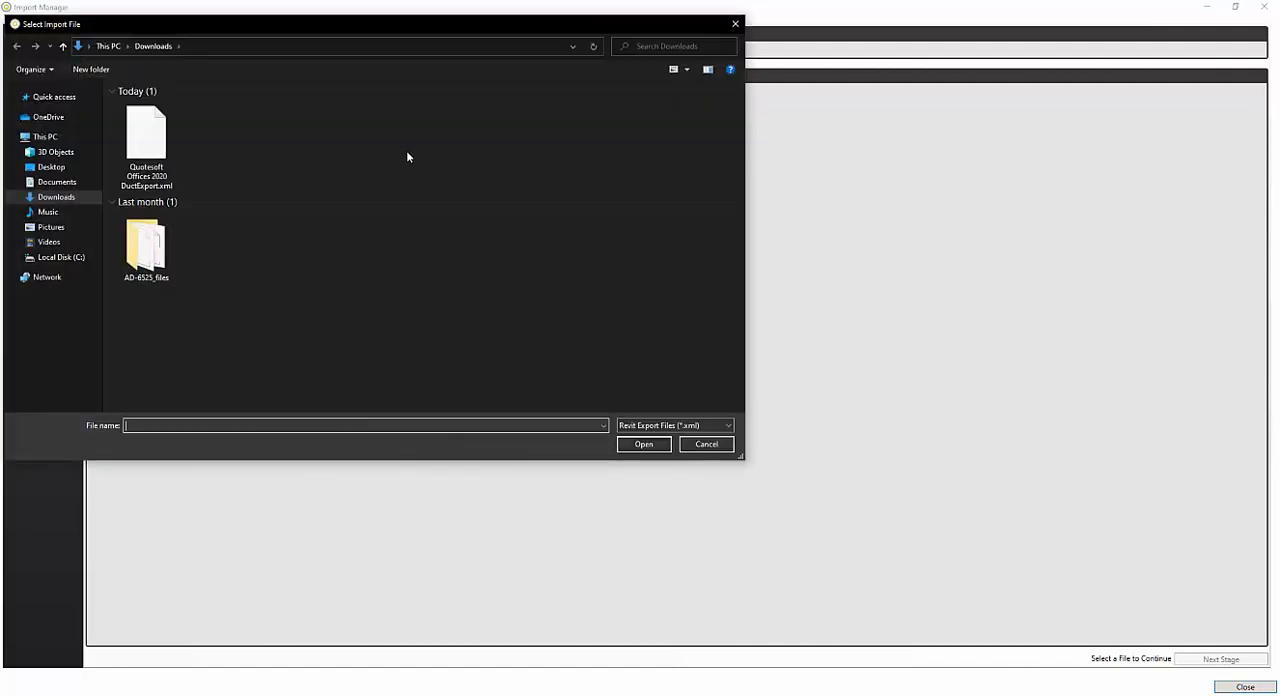
left_click(152, 143)
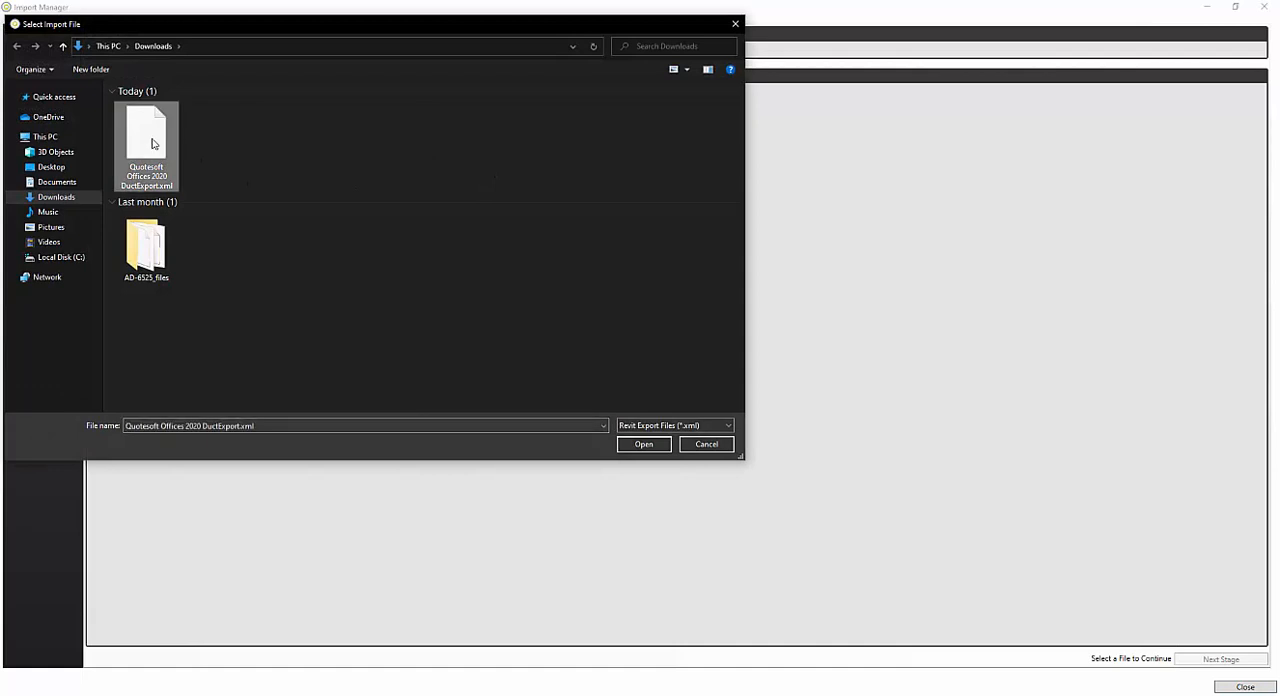
right_click(152, 143)
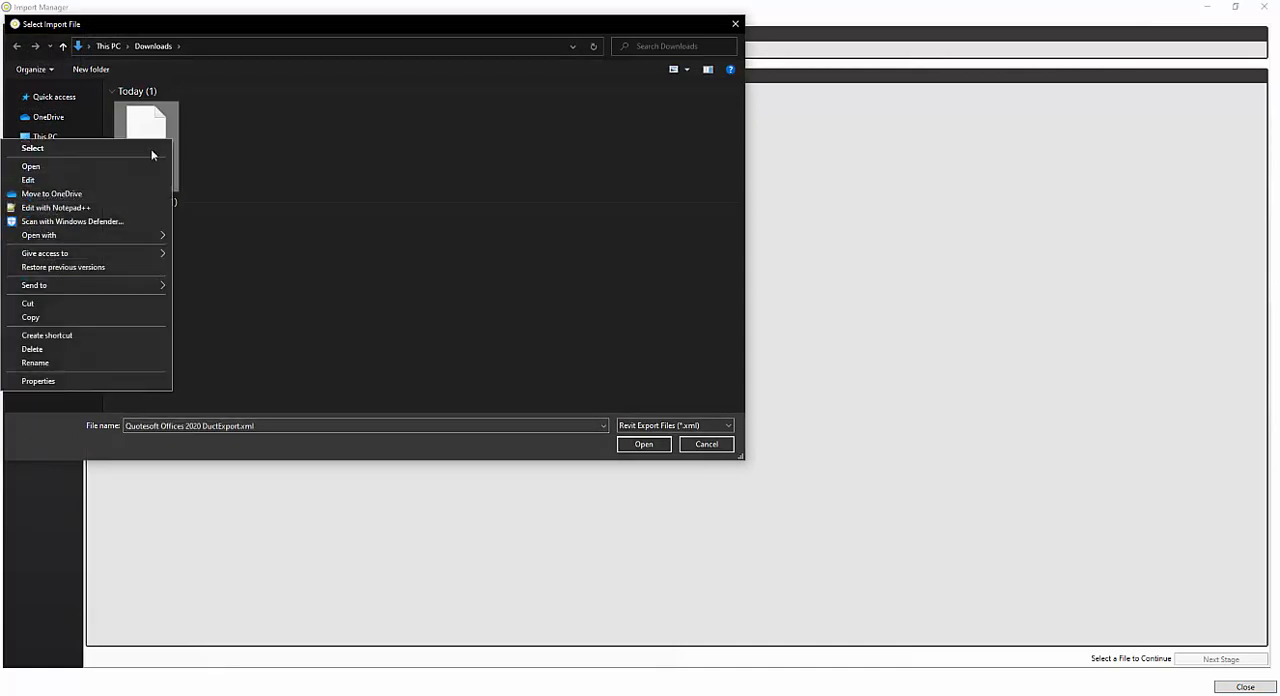
left_click(93, 374)
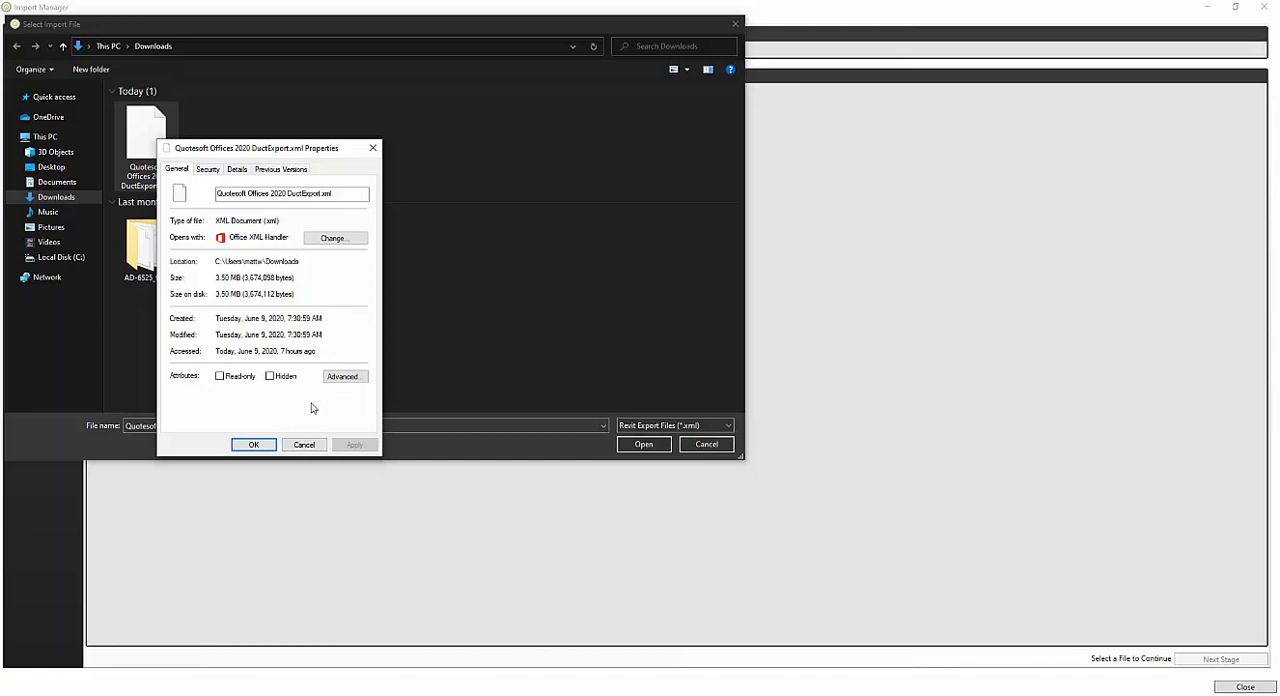
left_click(254, 445)
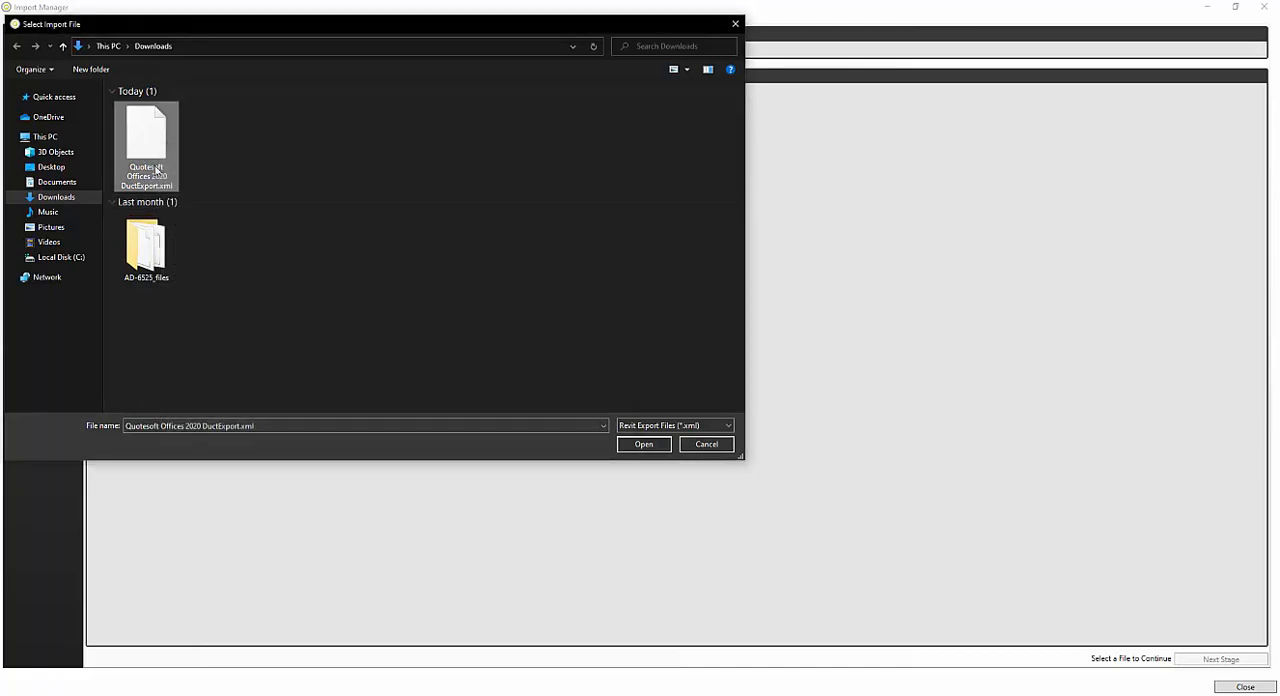
left_click(643, 445)
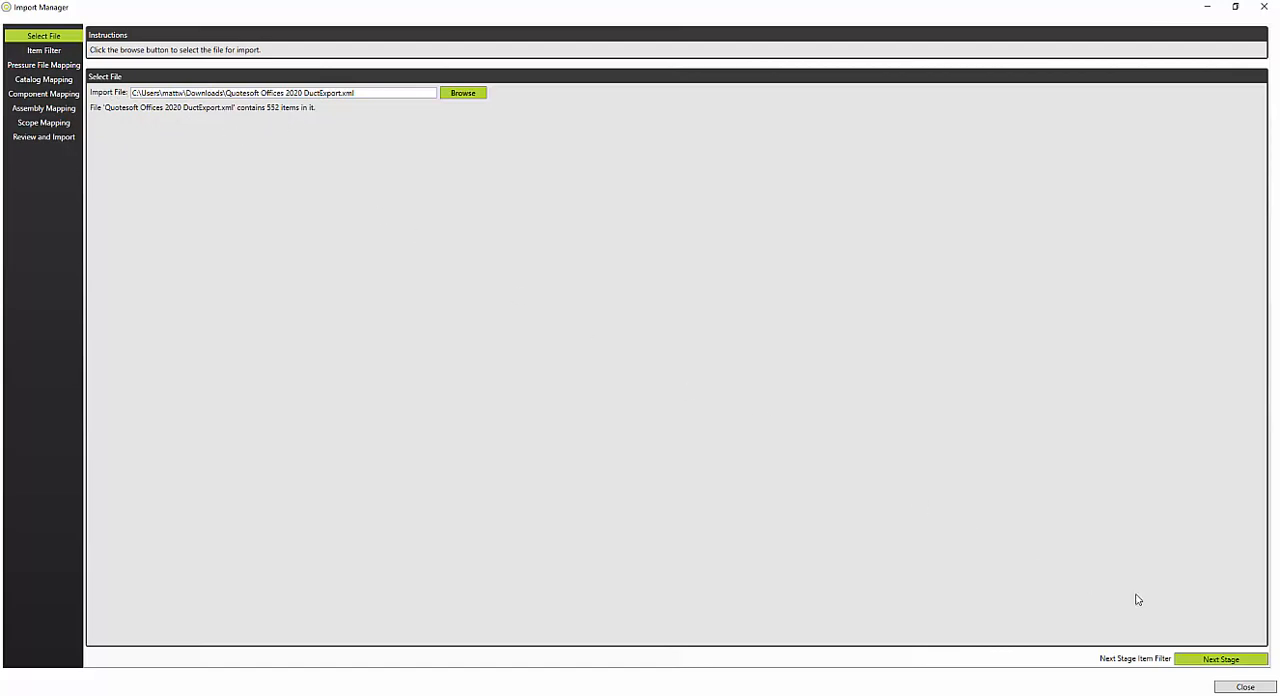
Step: Review the item filter list and the rectangular pressure file mapping for Supply Air, widening the columns to show full pressure file names
left_click(45, 51)
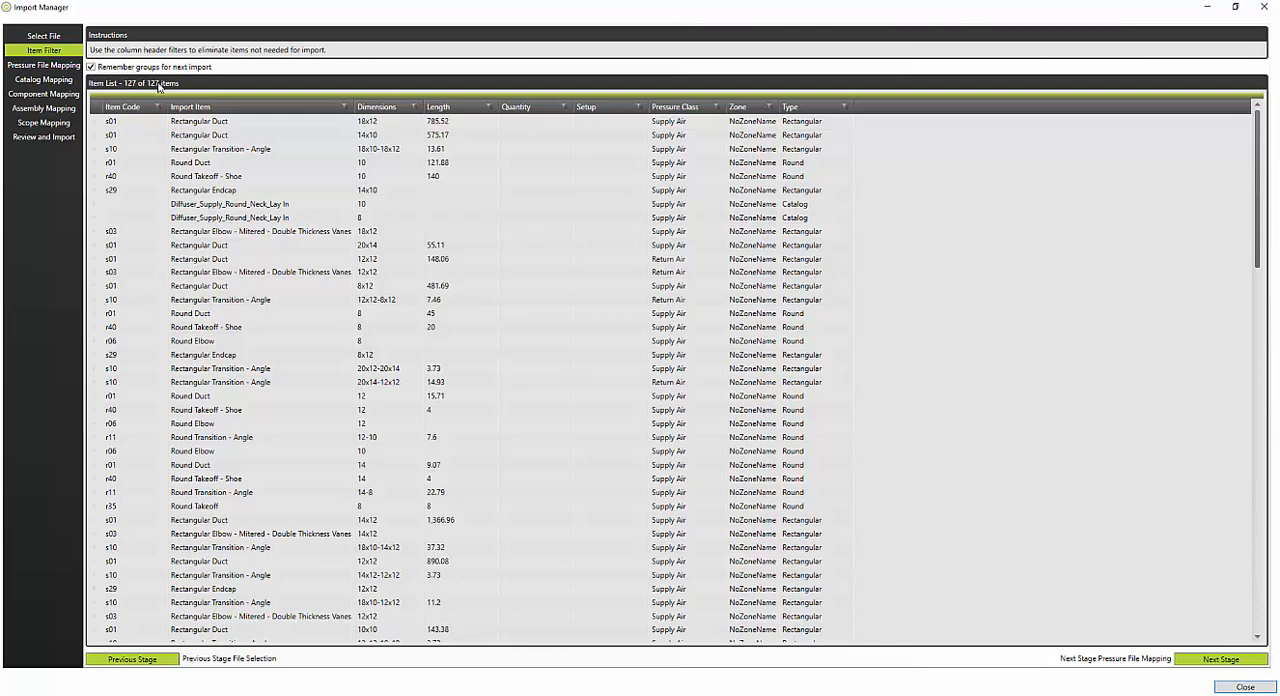
left_click(44, 66)
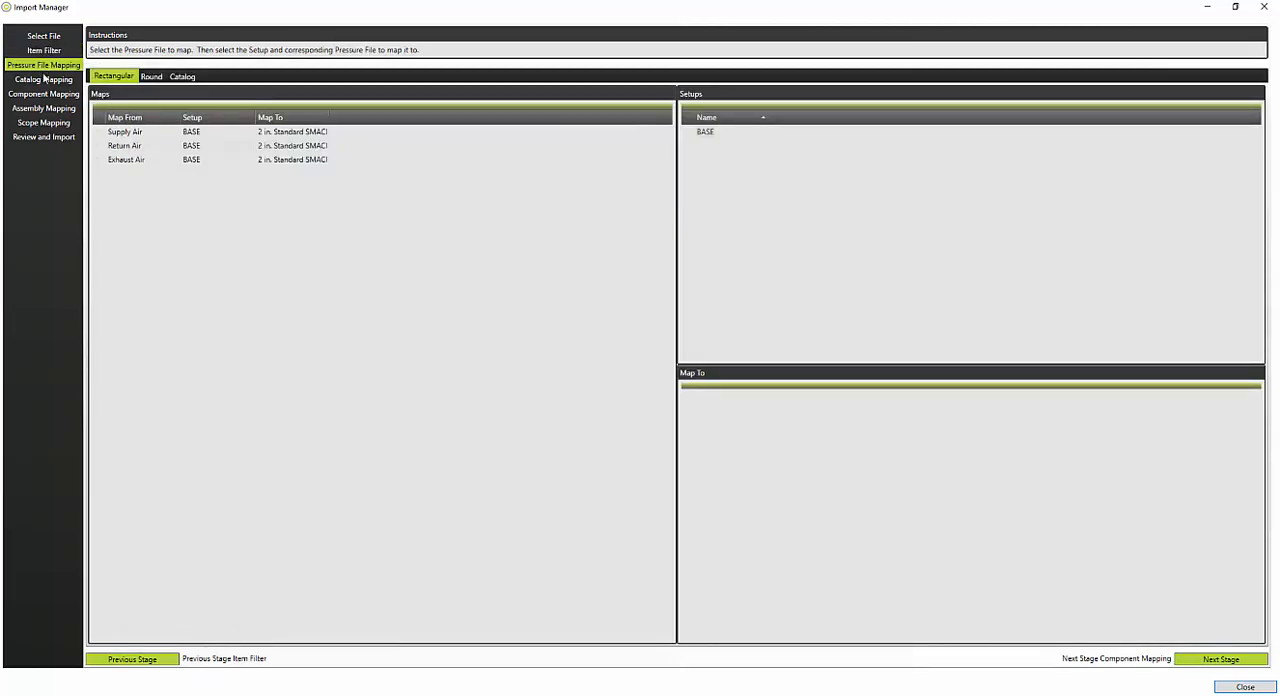
left_click(128, 136)
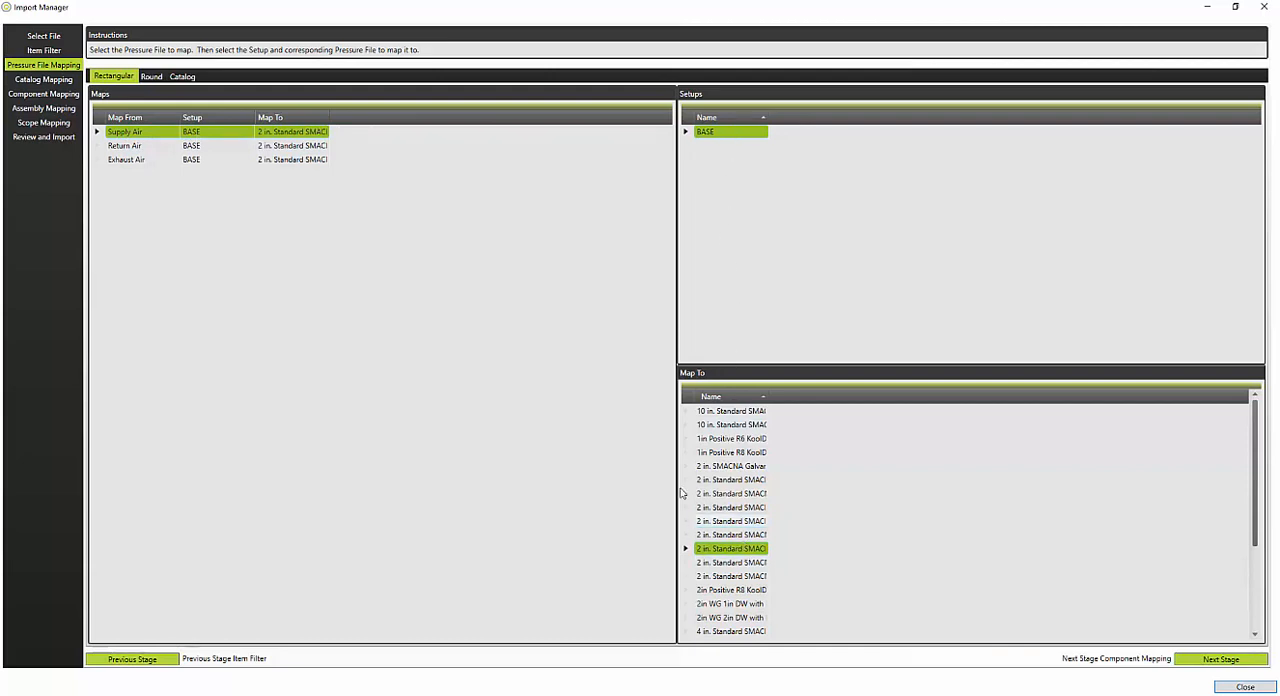
left_click_drag(767, 399, 918, 472)
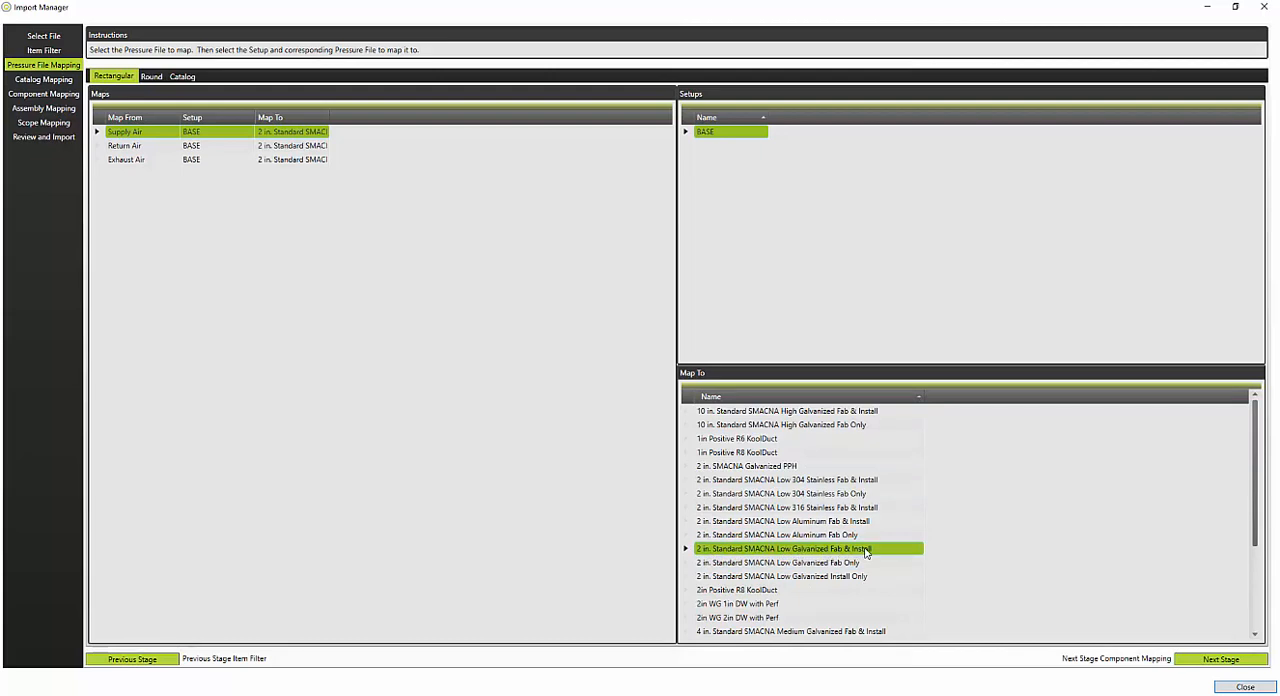
double_click(331, 118)
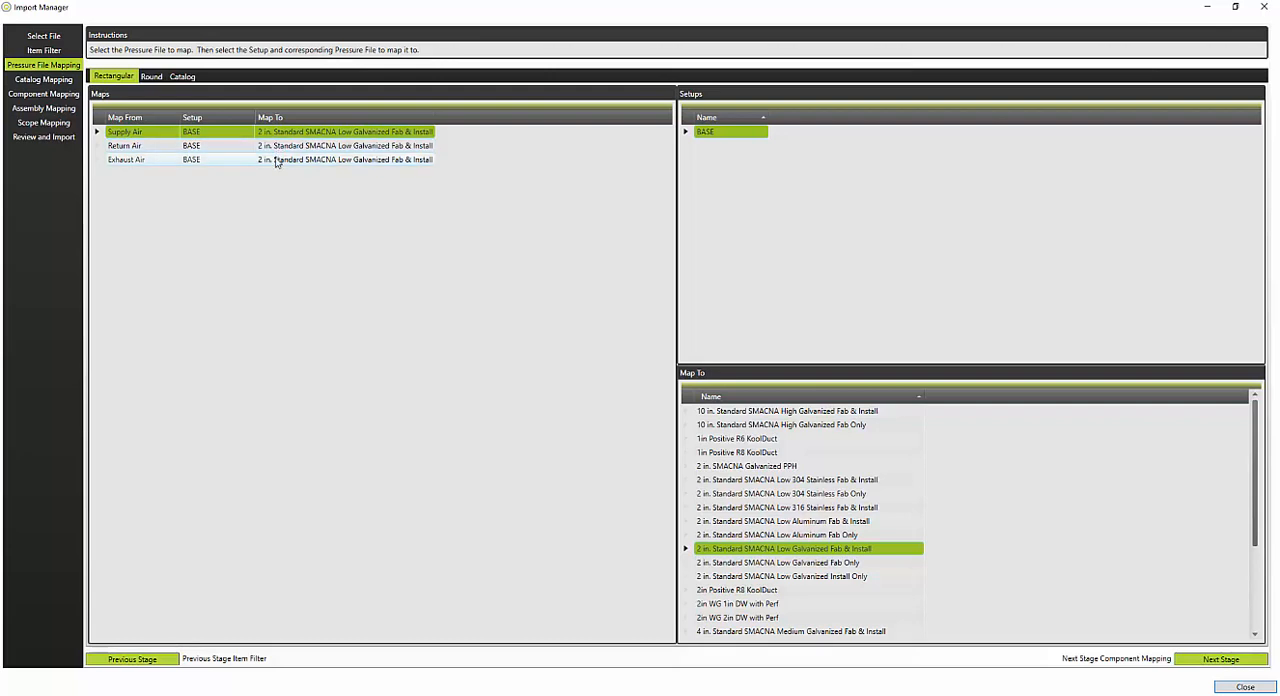
Step: Try the Galvanized Fab Only pressure file for round Supply Air, and map it back to 0-10in Standard SMACNA Build Galvanized Fab and Install
left_click(151, 77)
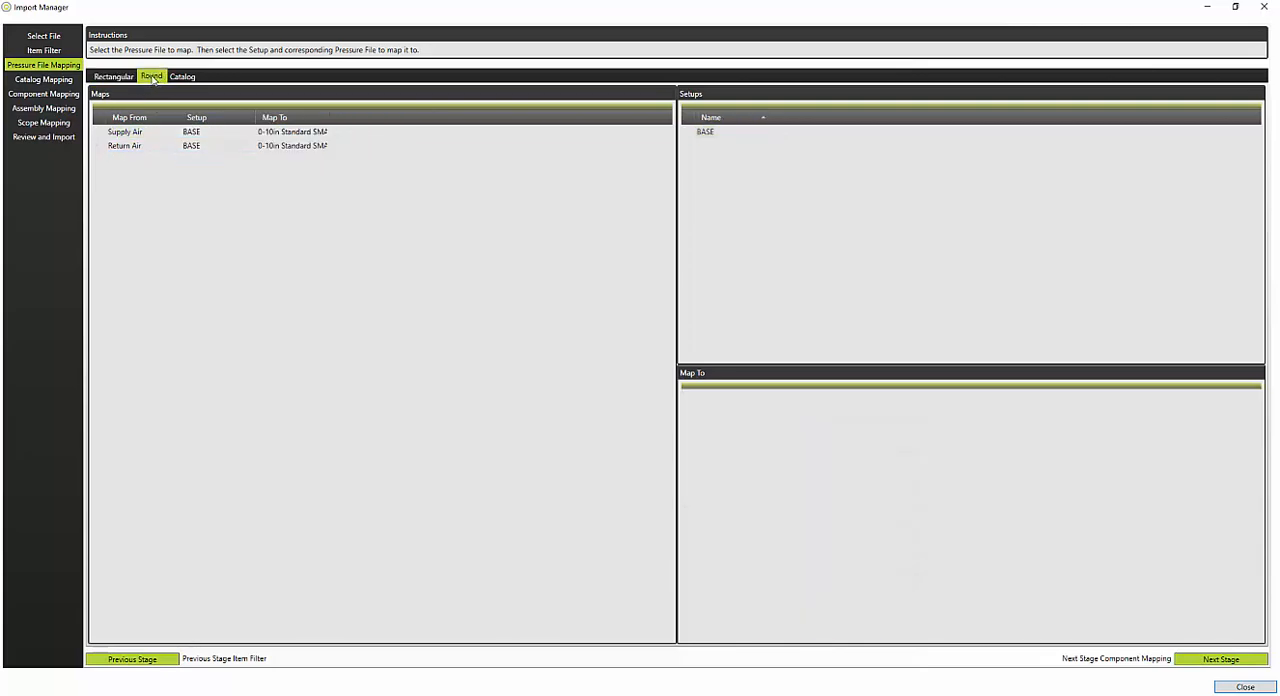
left_click_drag(329, 115, 328, 115)
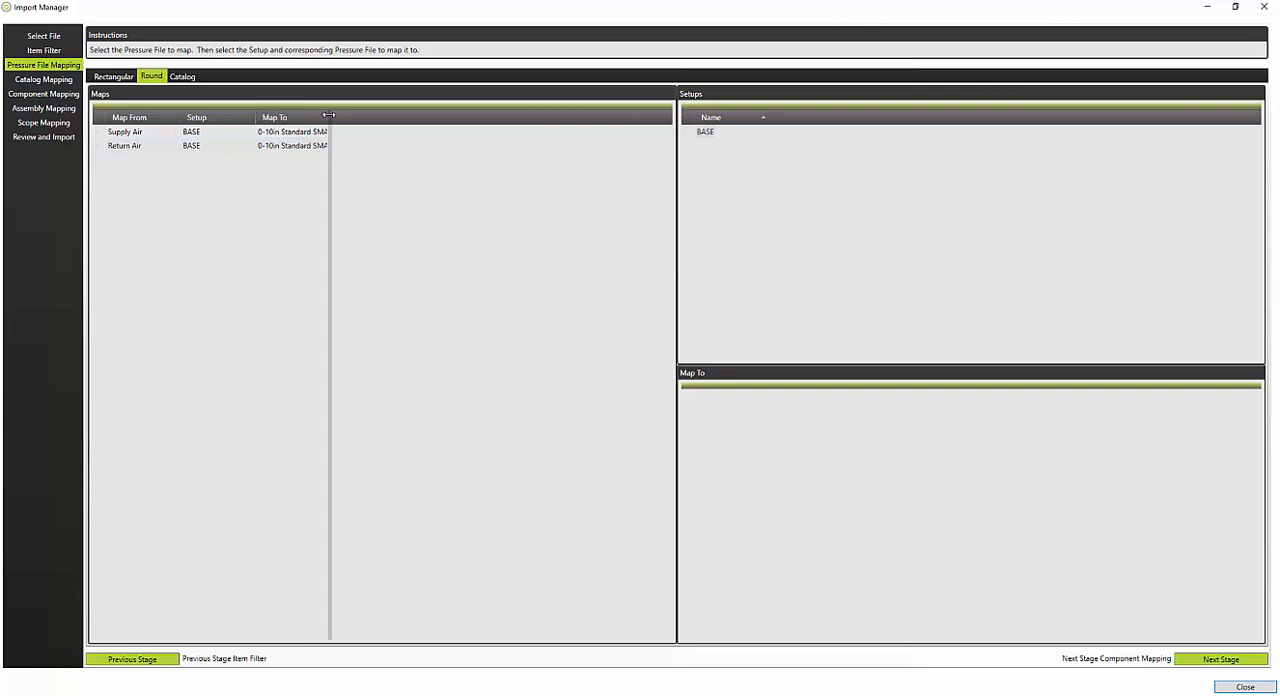
double_click(329, 115)
left_click(411, 134)
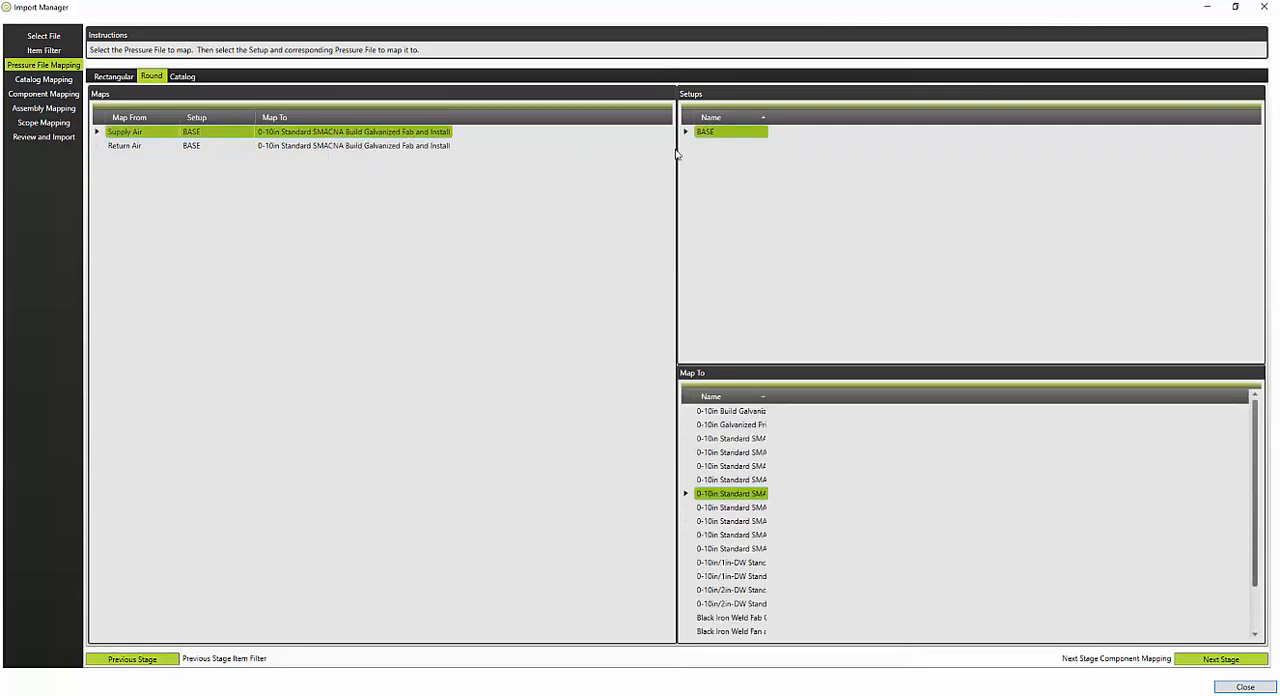
double_click(768, 400)
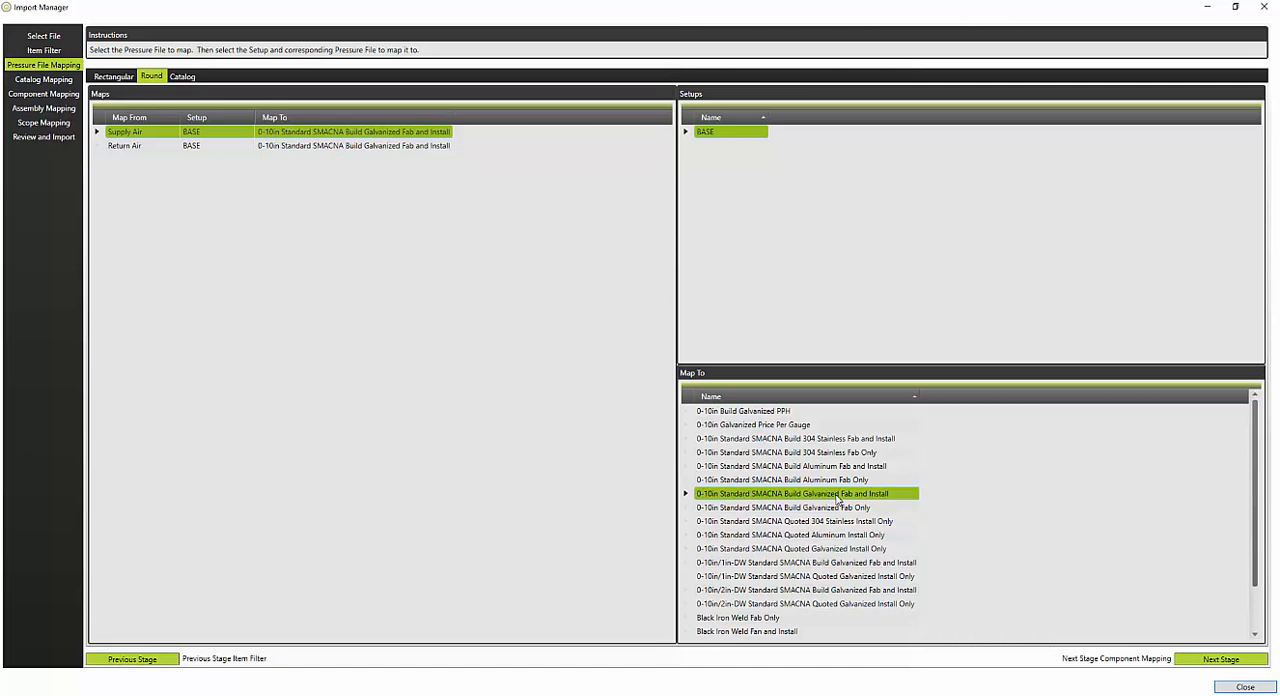
left_click(822, 508)
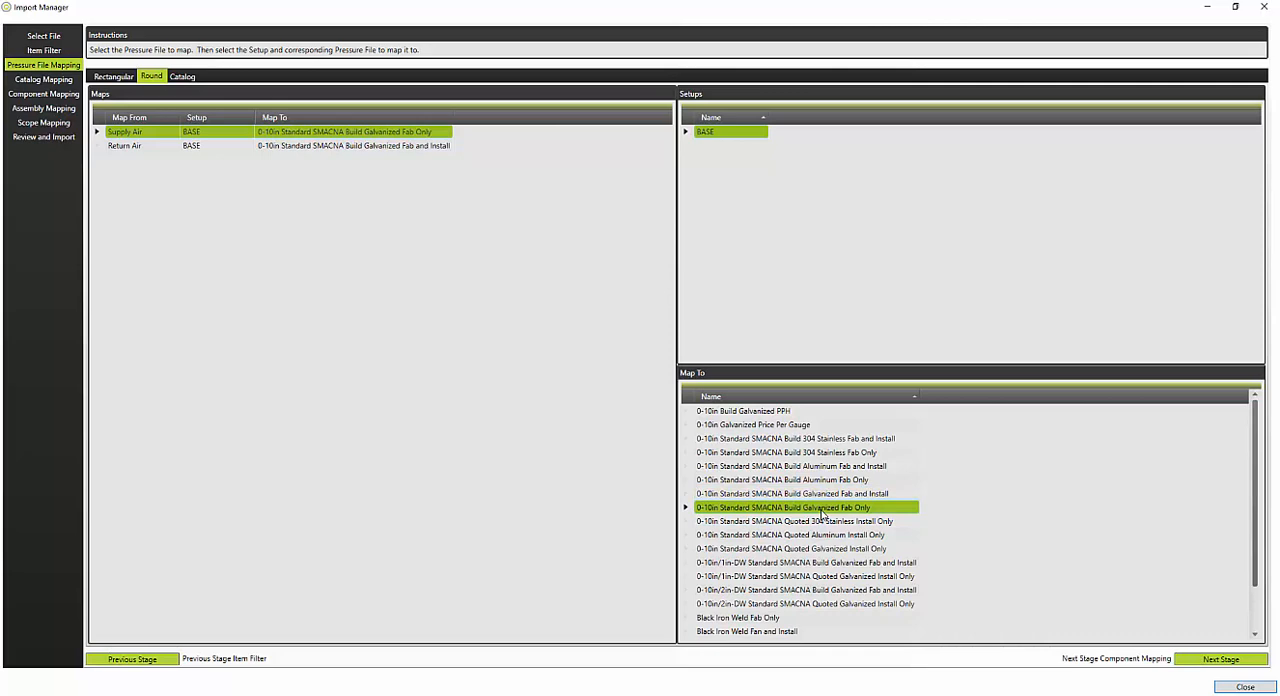
left_click(827, 495)
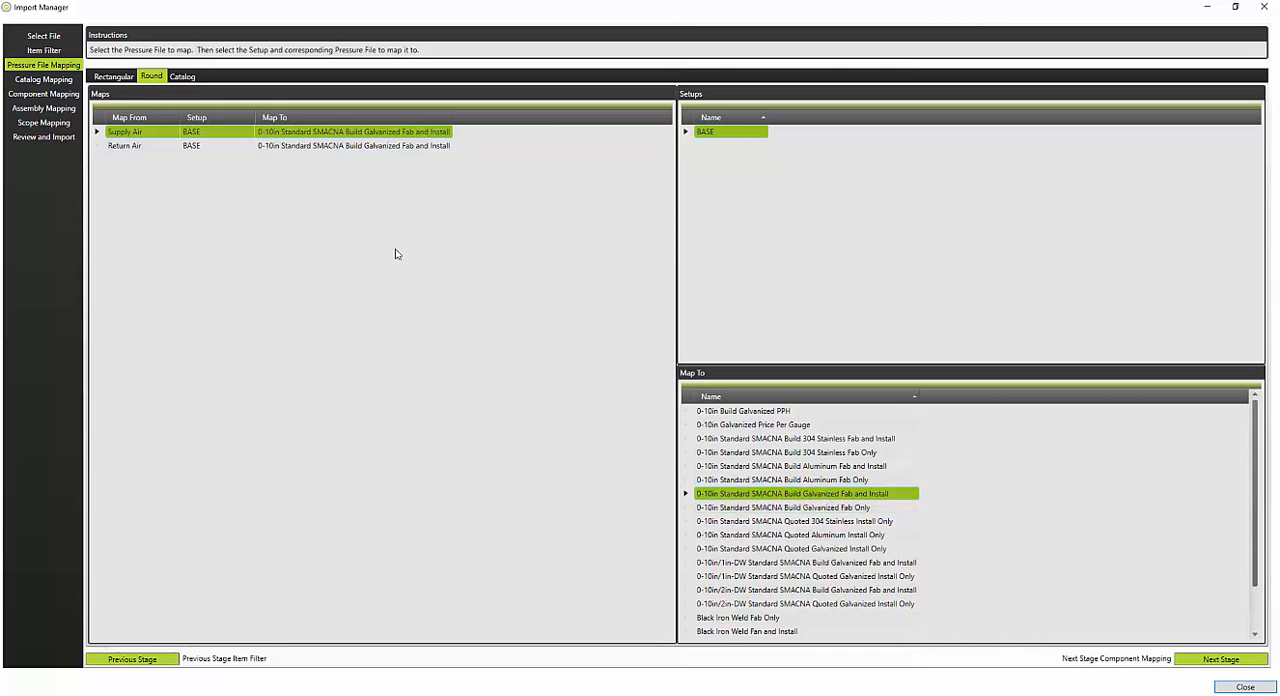
Step: Check the catalog pressure file mapping for Supply Air
left_click(183, 77)
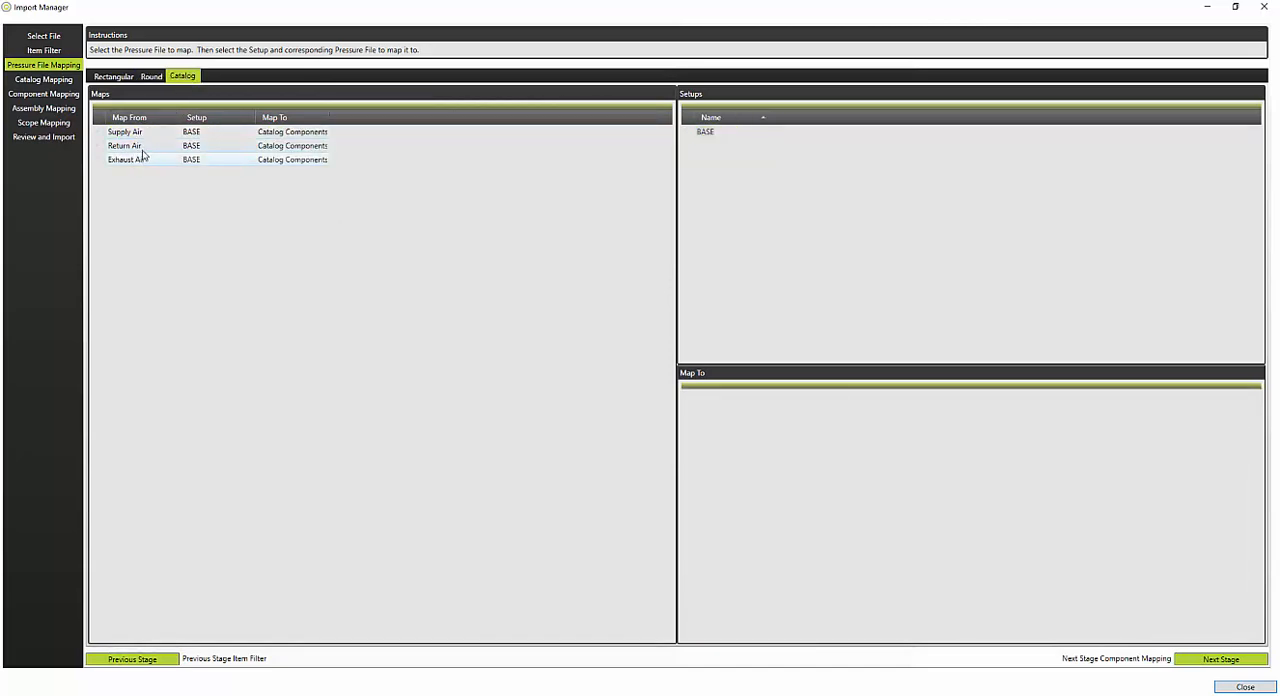
left_click(297, 134)
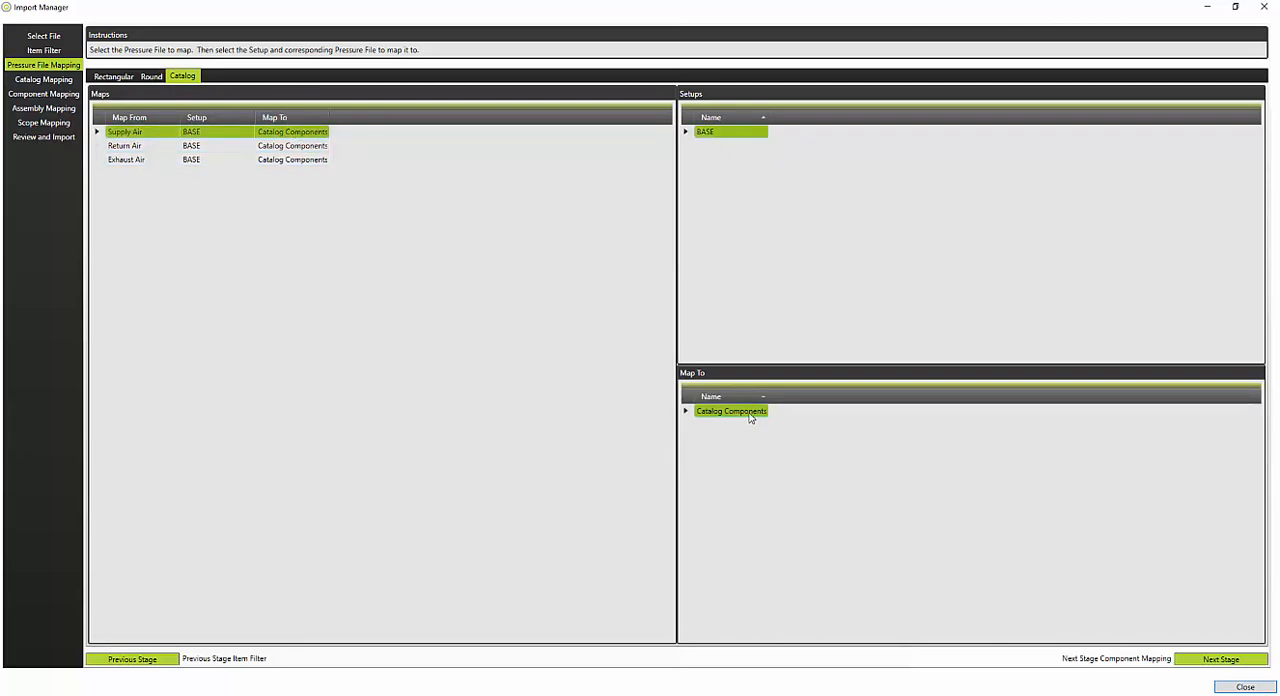
Step: In the catalog mapping stage, map the 8x8 rectangular balancing damper to RMD-16 in the Rectangular Manual Damper group of the Accessory Items Catalog
left_click(62, 84)
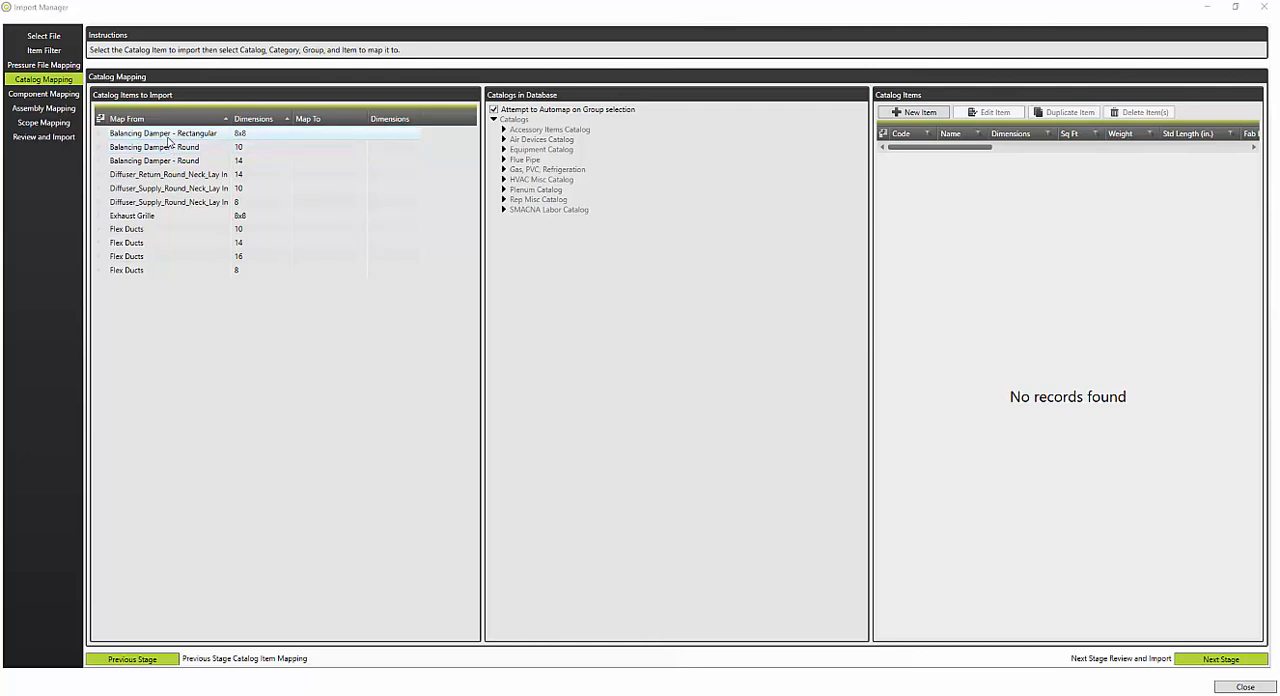
left_click(171, 138)
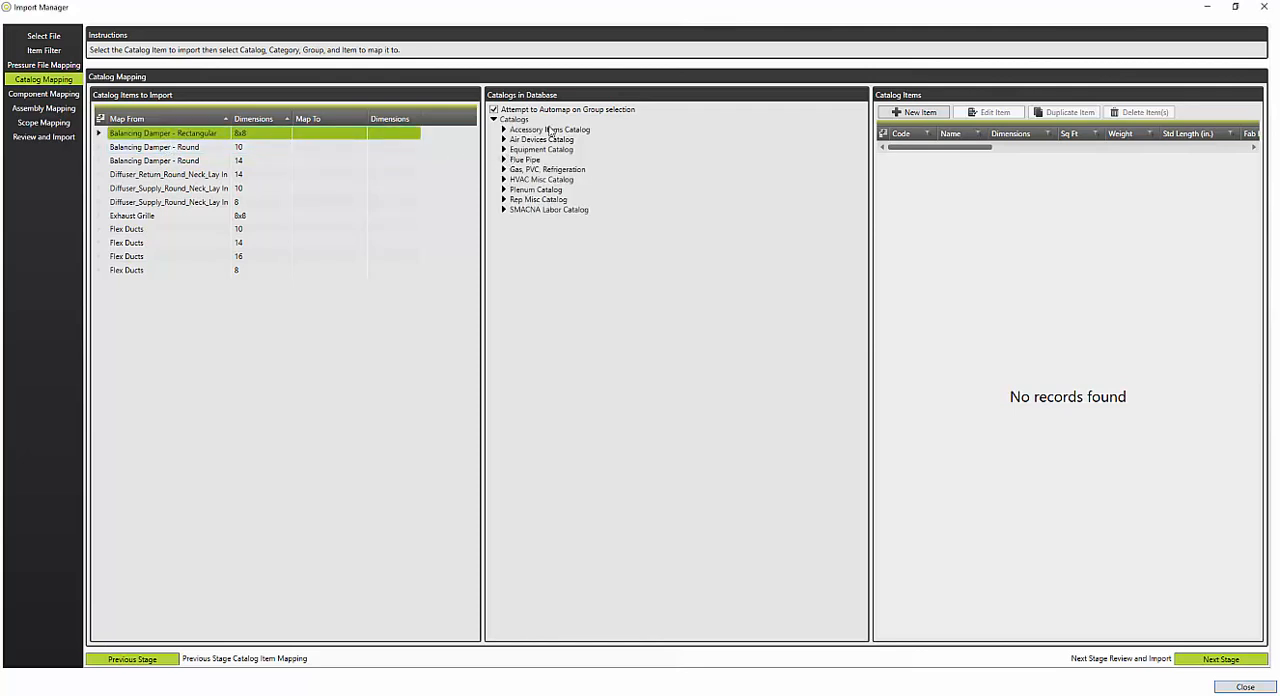
left_click(505, 130)
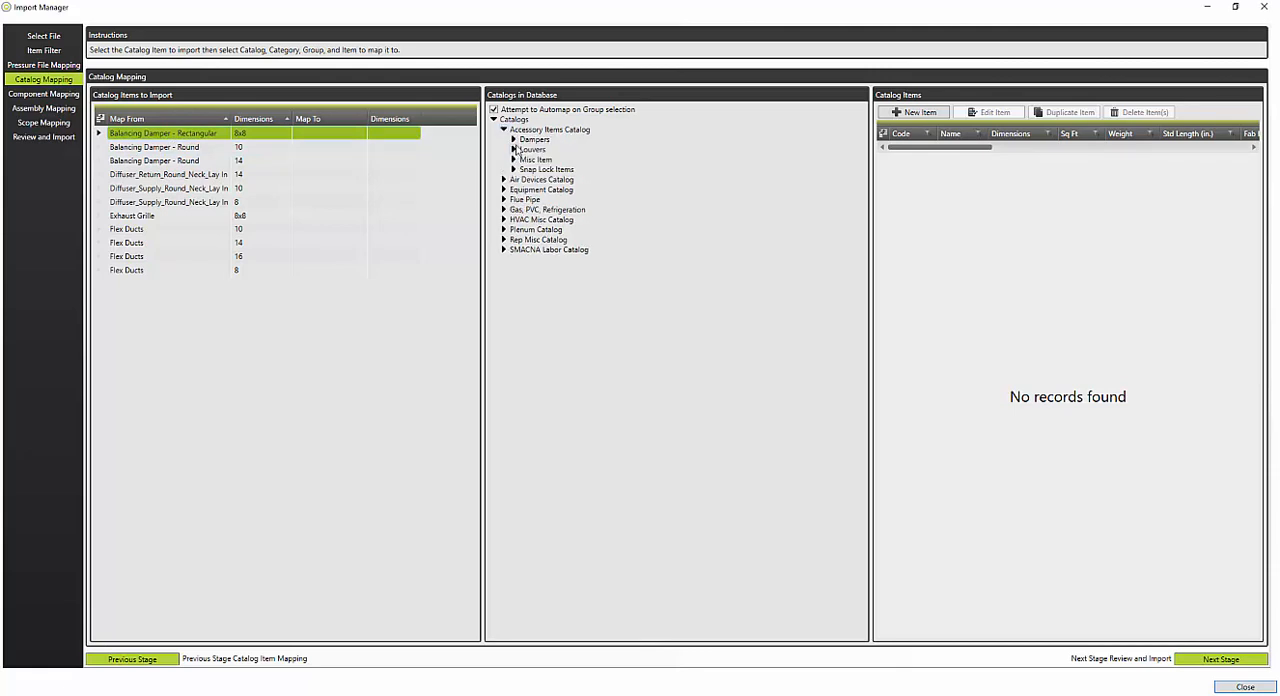
double_click(534, 141)
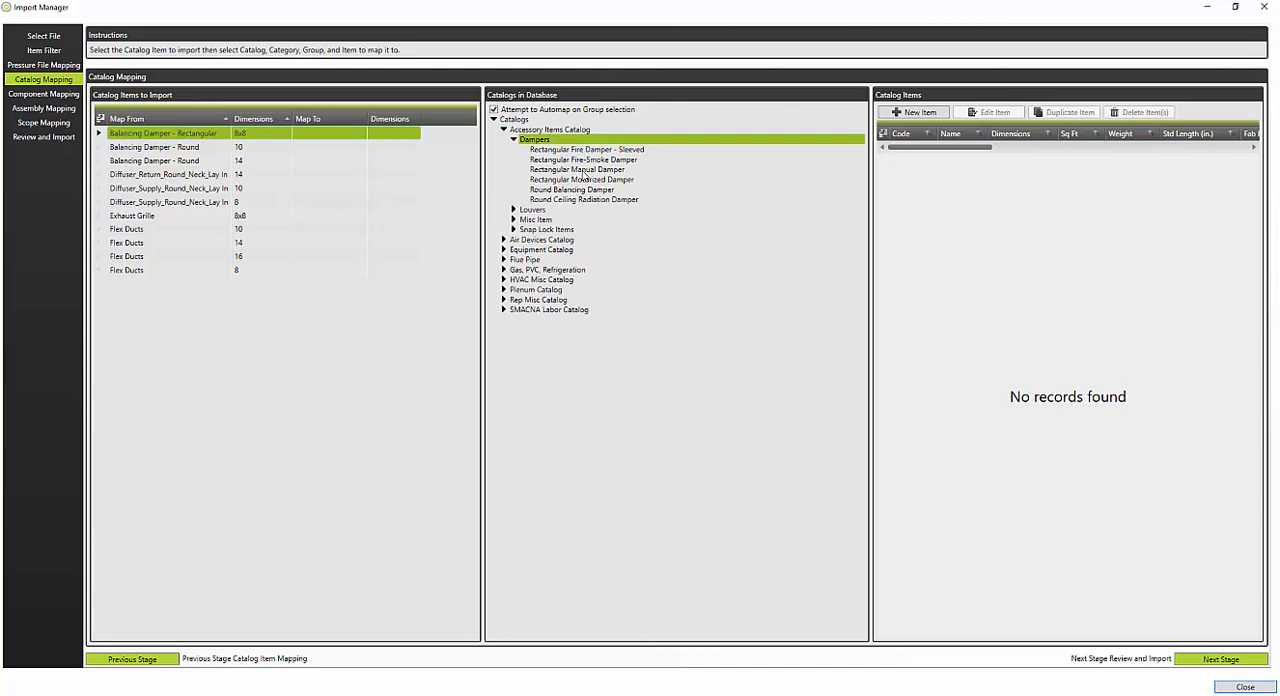
left_click(538, 169)
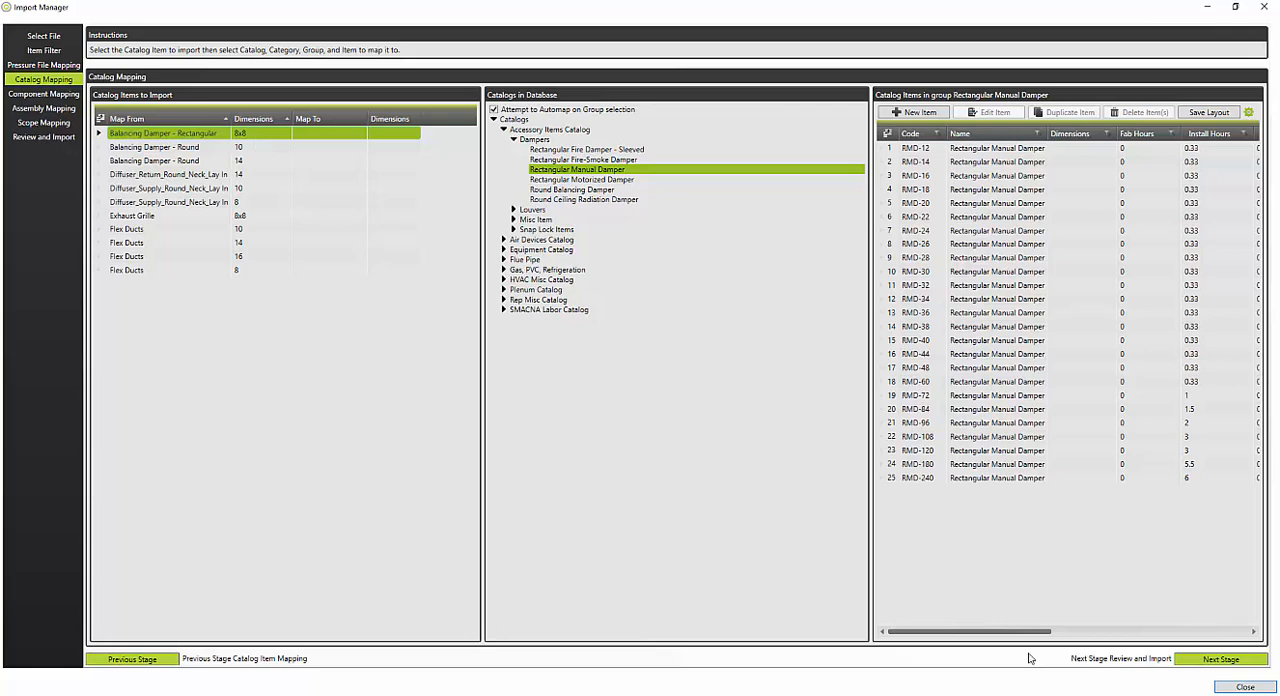
left_click(1091, 631)
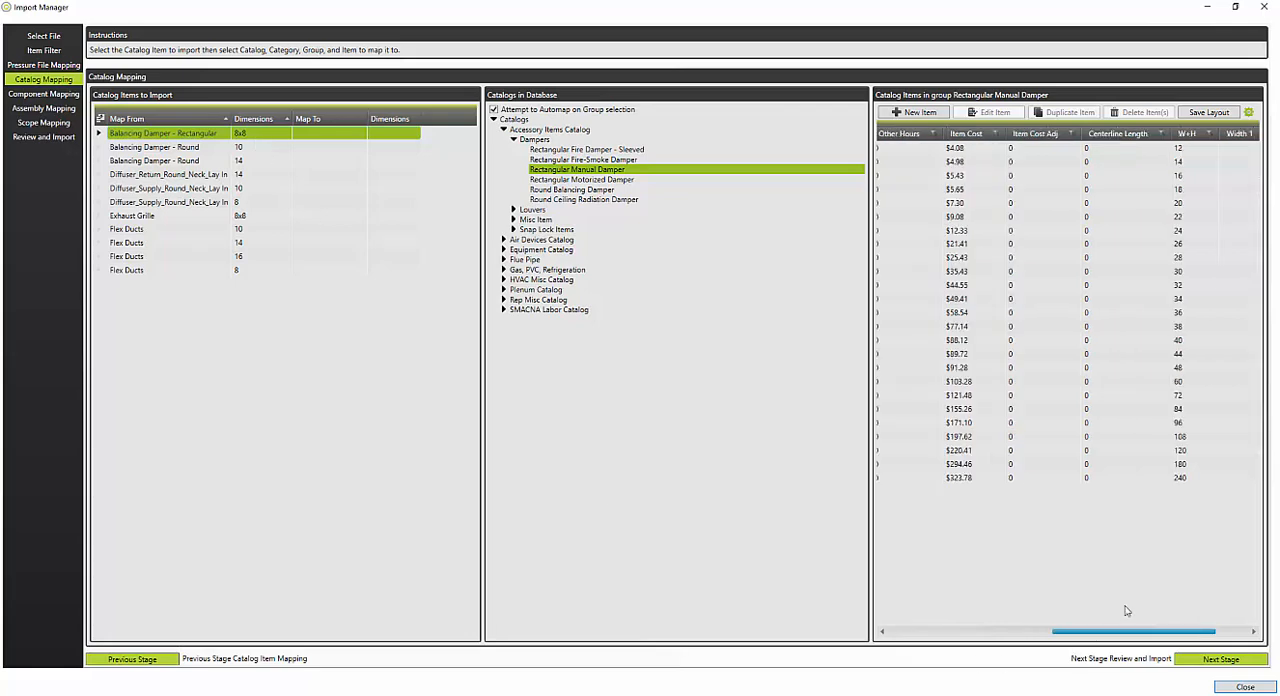
left_click(1184, 180)
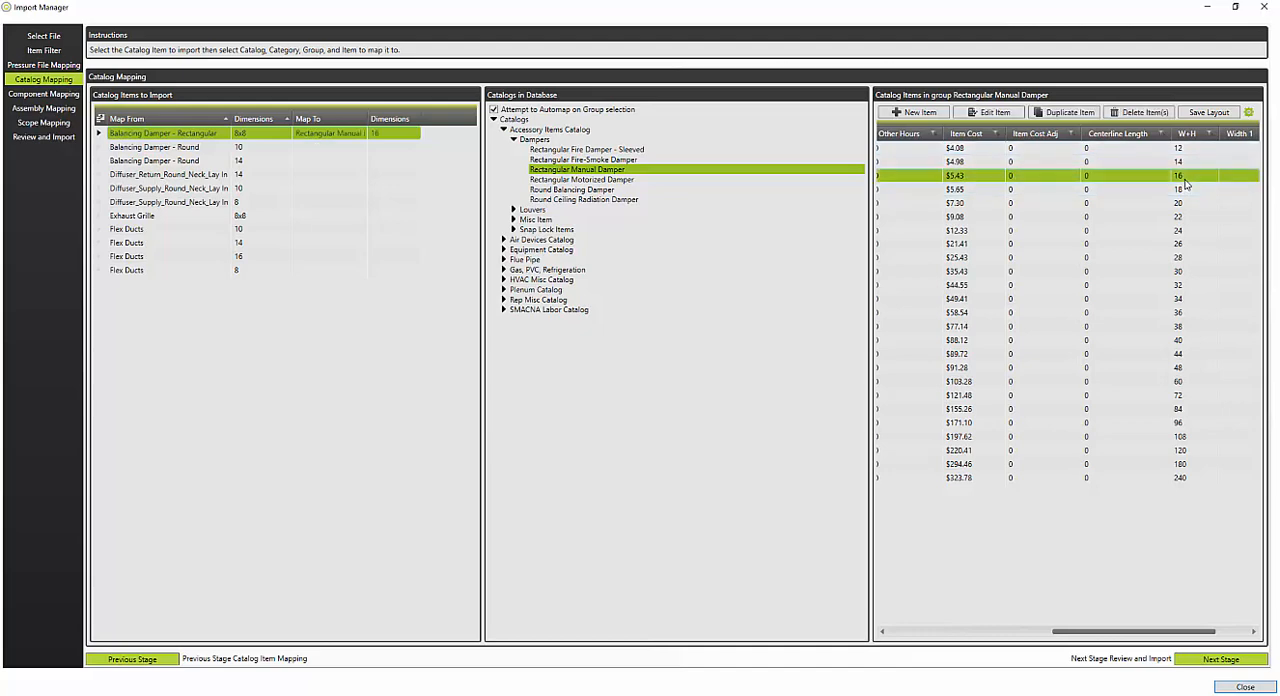
left_click(981, 632)
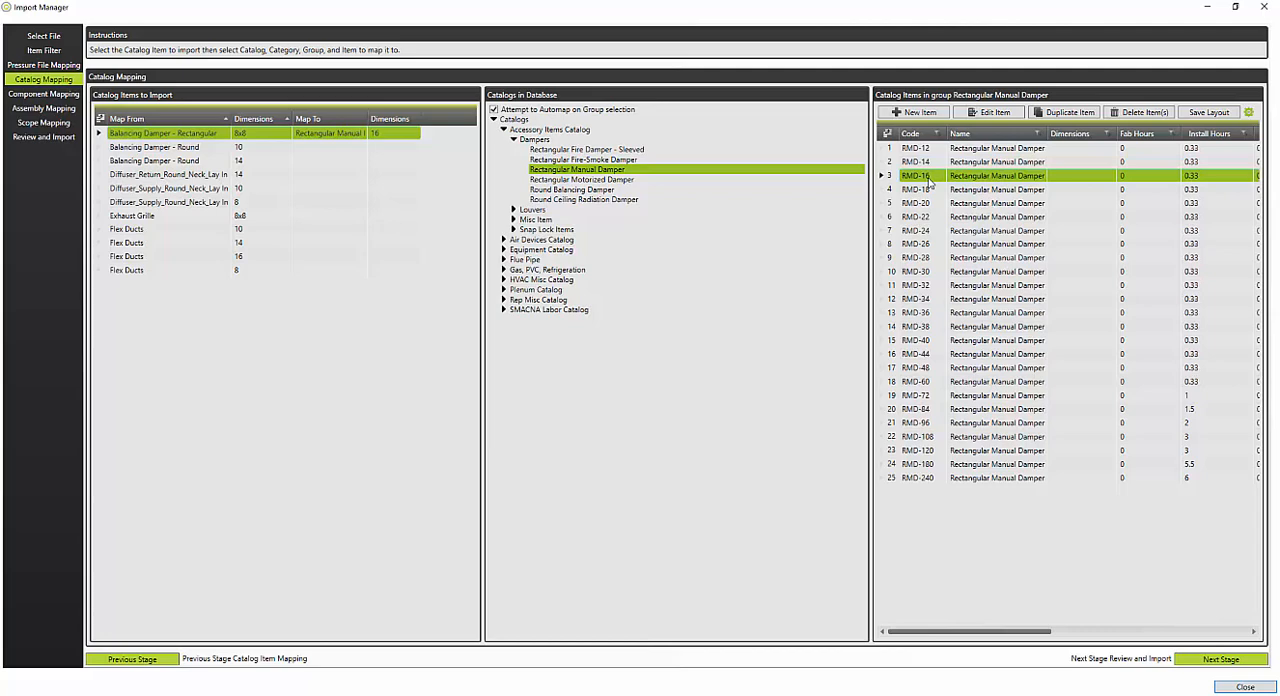
Step: Map the size 10 and 14 round balancing dampers to RBD-10 and RBD-14 in the Round Balancing Damper group
left_click(200, 150)
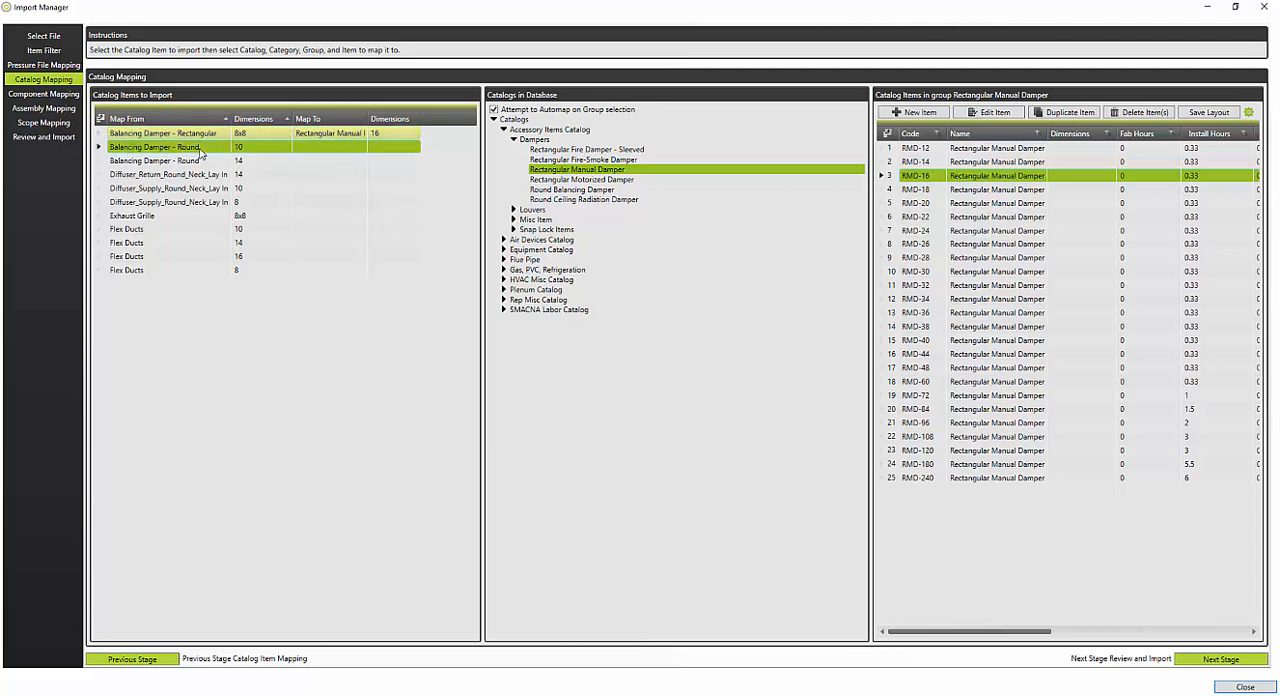
left_click(590, 190)
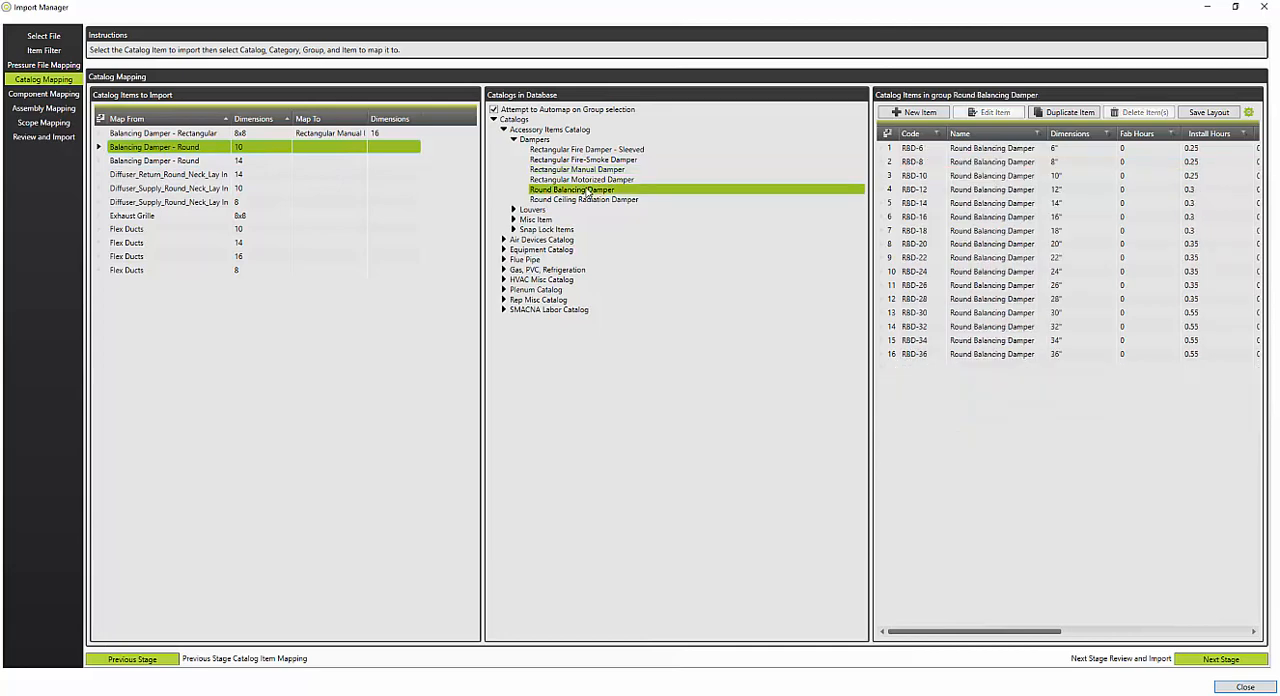
left_click(922, 178)
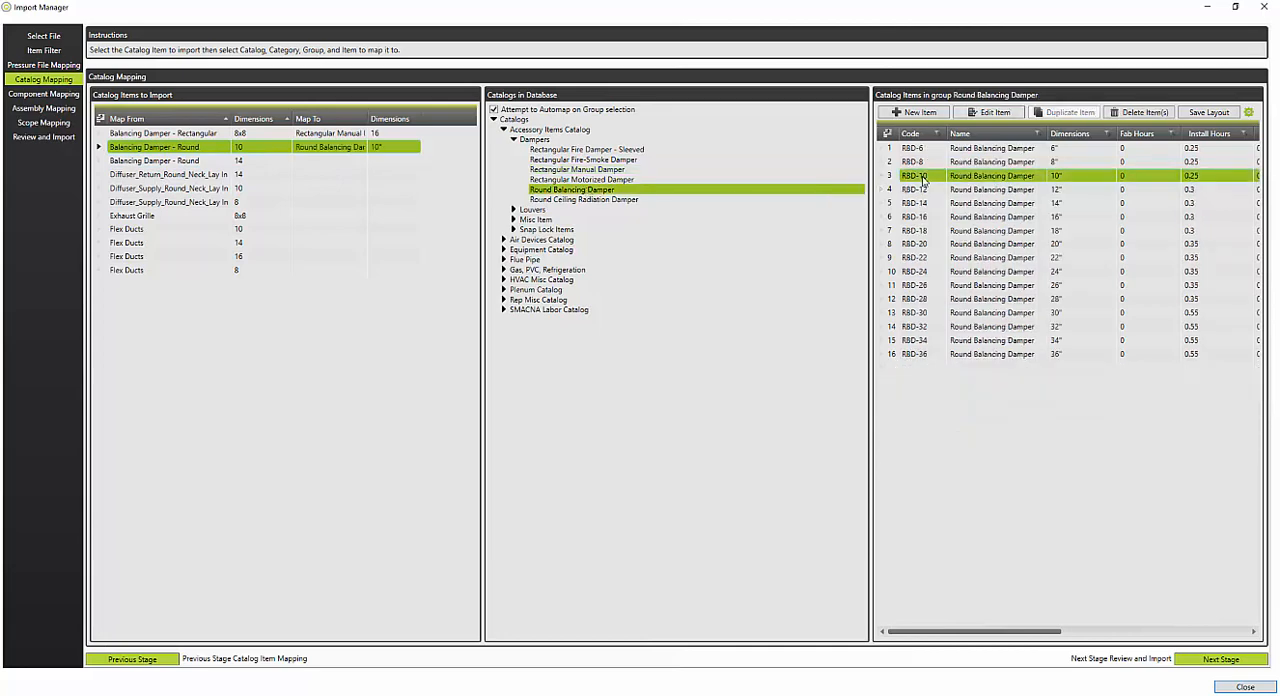
left_click(268, 166)
left_click(1050, 204)
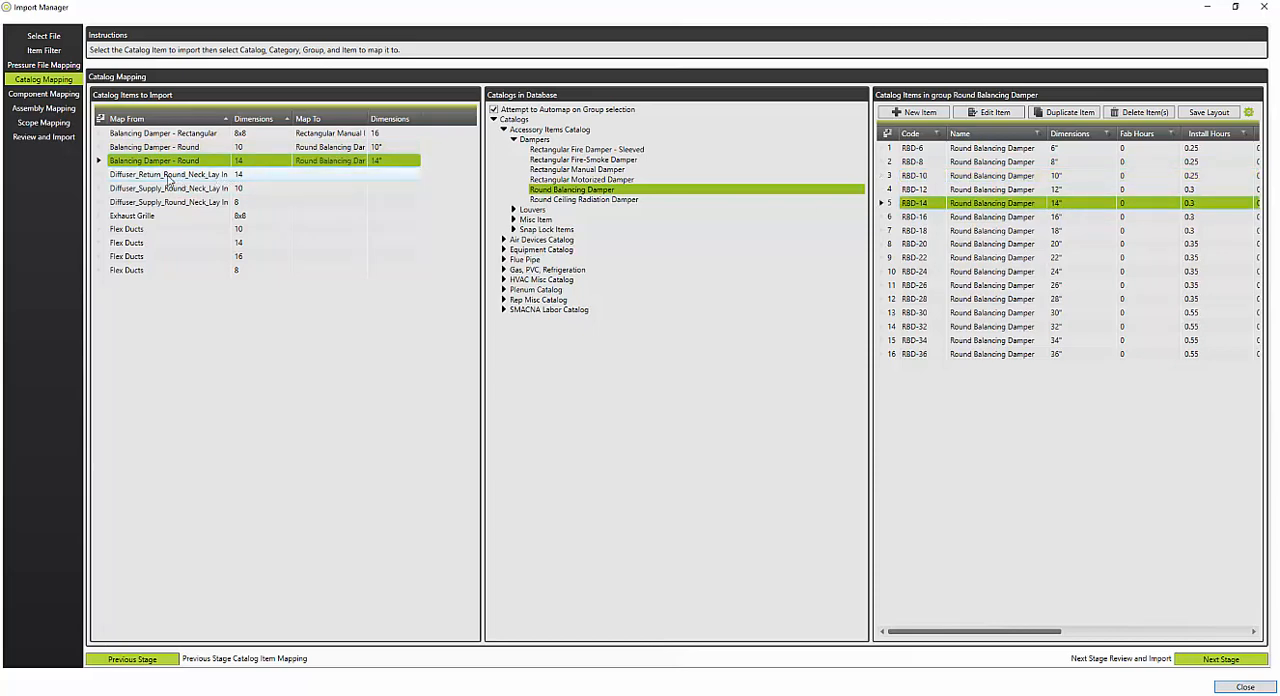
Step: Map the size 14 round-neck return diffuser to 14-PRG in the Perforated Return Grill group of the Air Devices Catalog
left_click(208, 178)
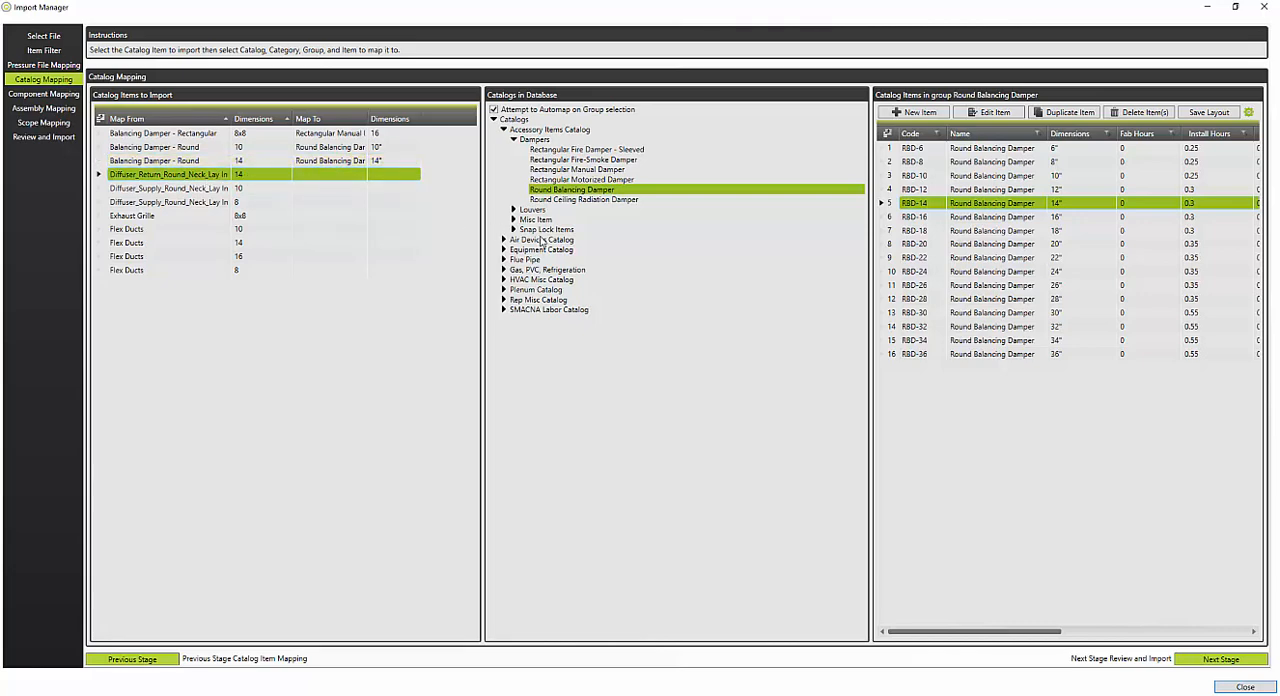
double_click(541, 241)
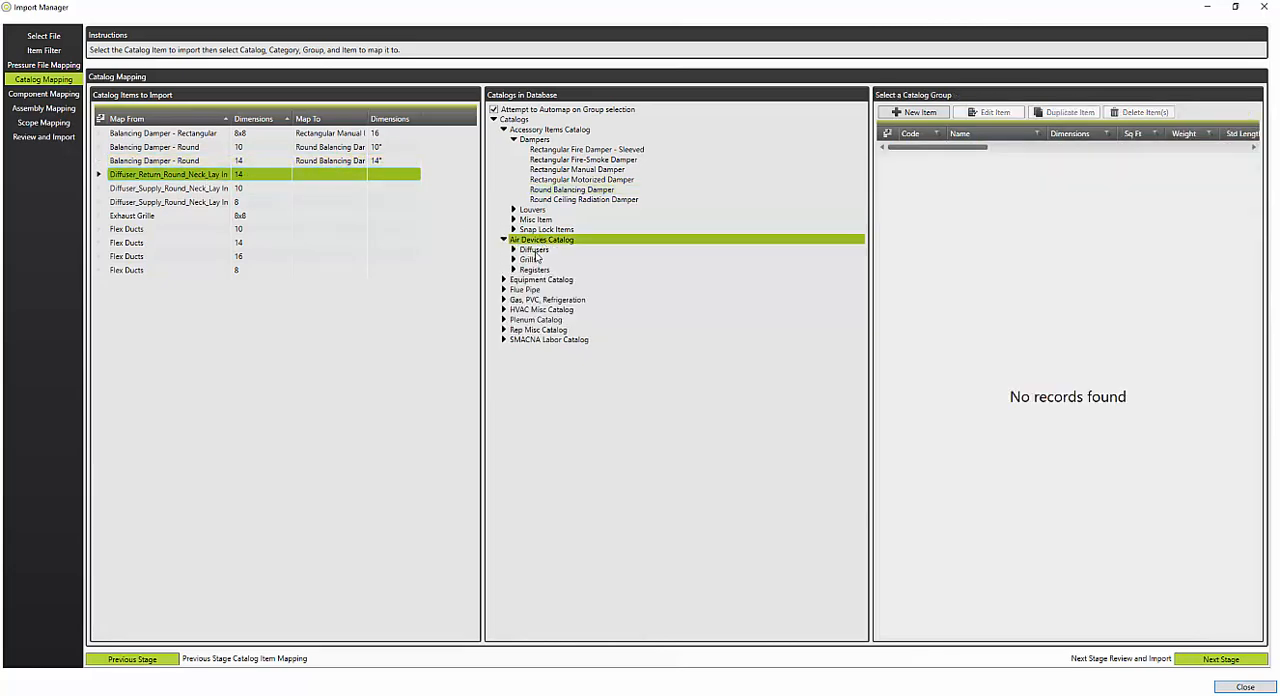
double_click(537, 251)
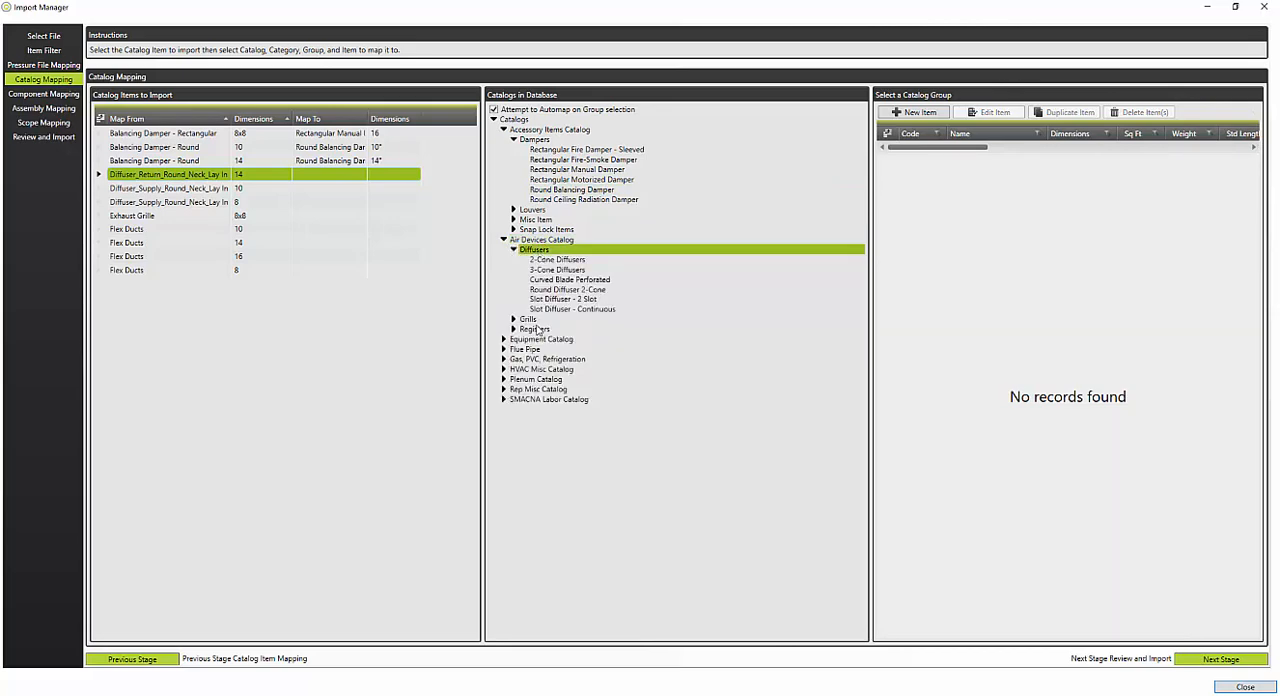
double_click(528, 319)
double_click(540, 350)
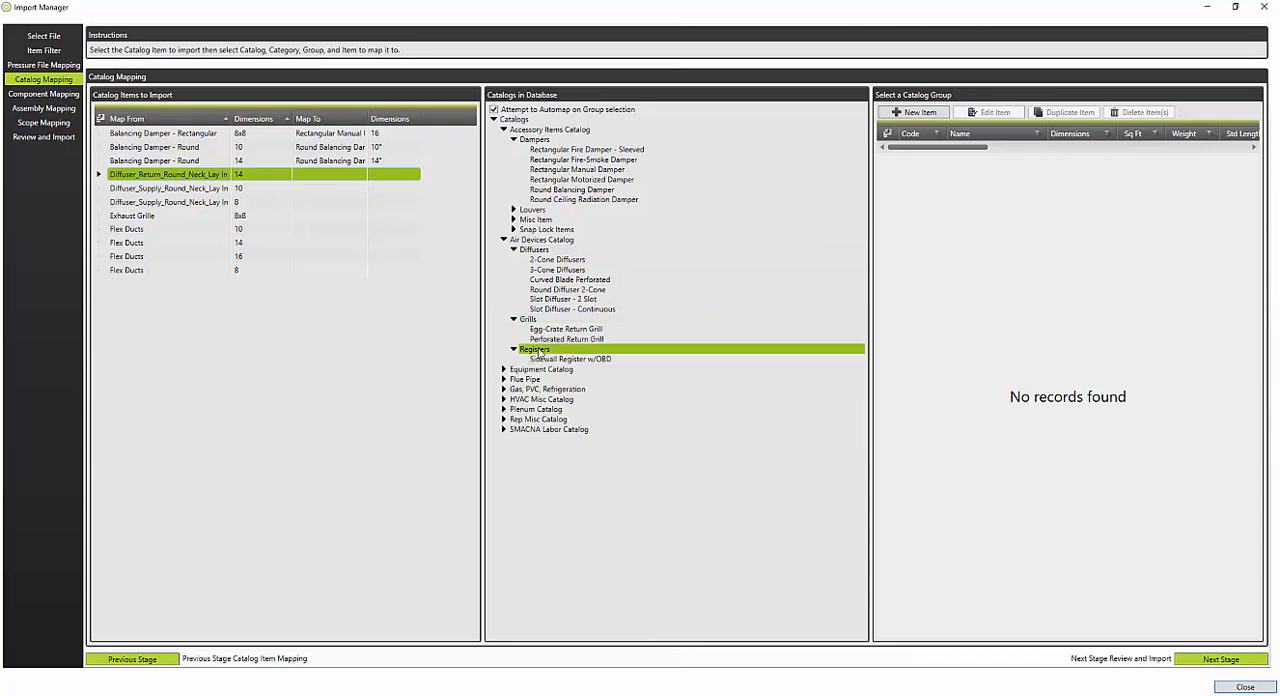
left_click(560, 340)
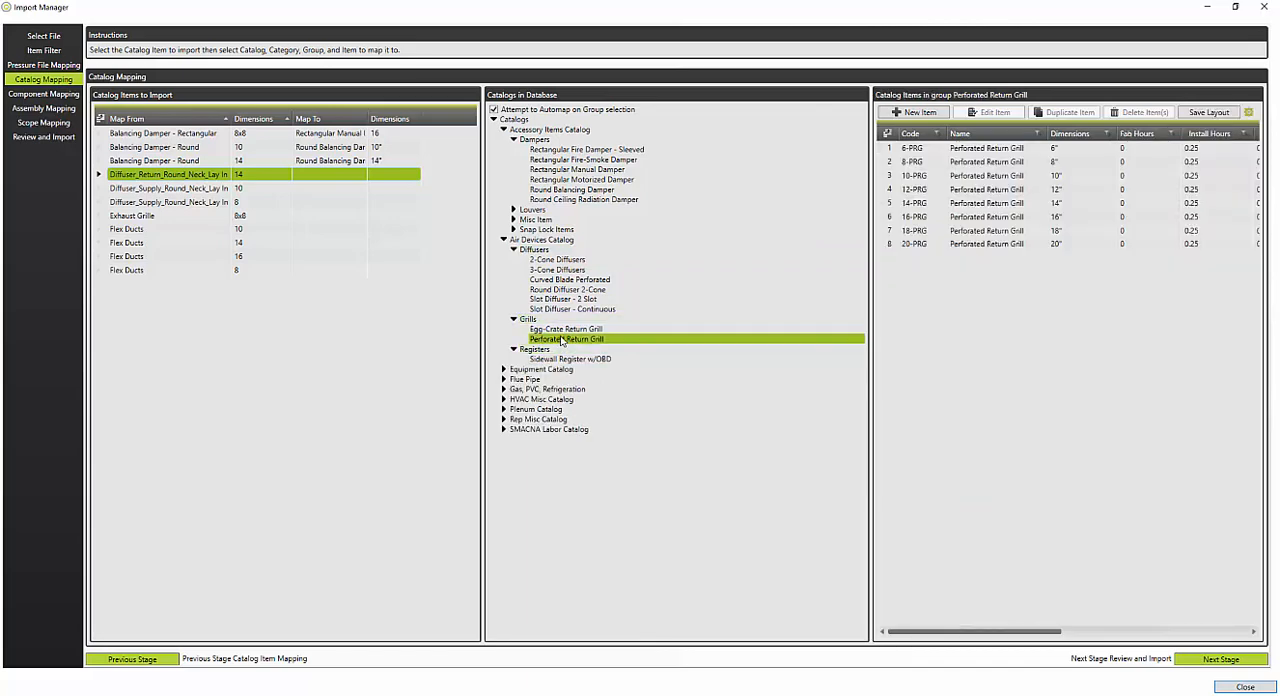
left_click(915, 204)
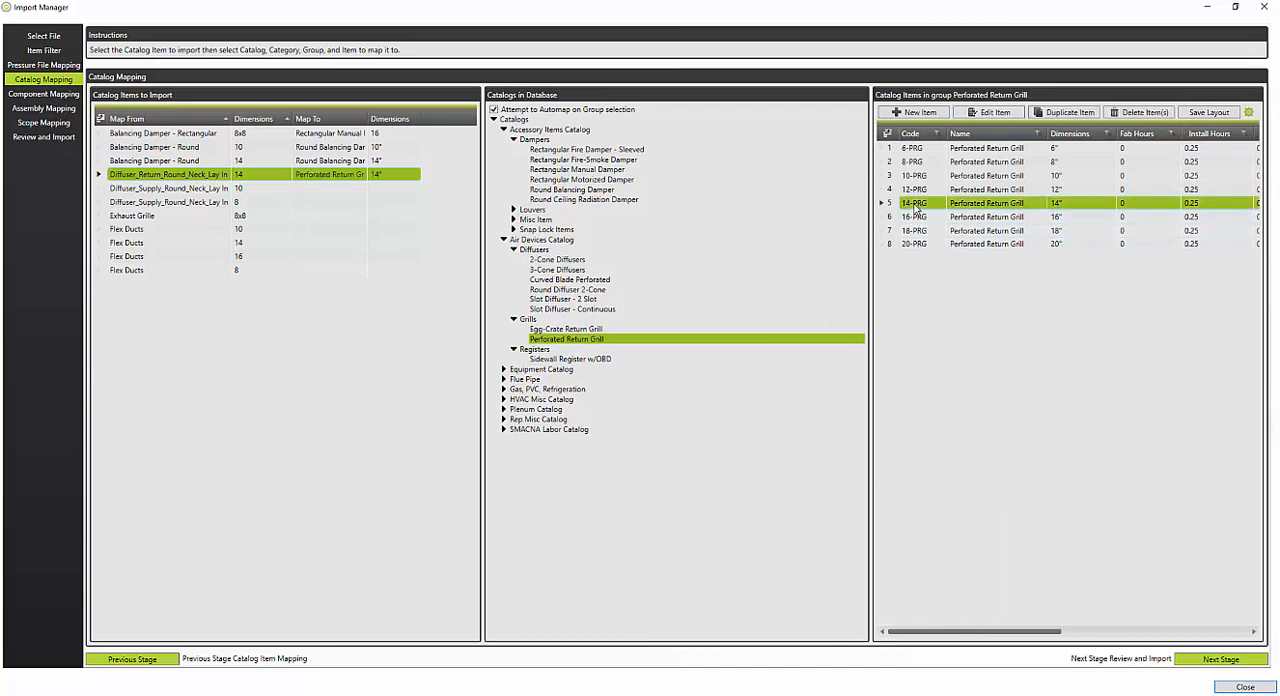
Step: Map the size 10 and 8 round-neck supply diffusers to 10-2CD and 8-2CD in the 2-Cone Diffusers group
left_click(166, 190)
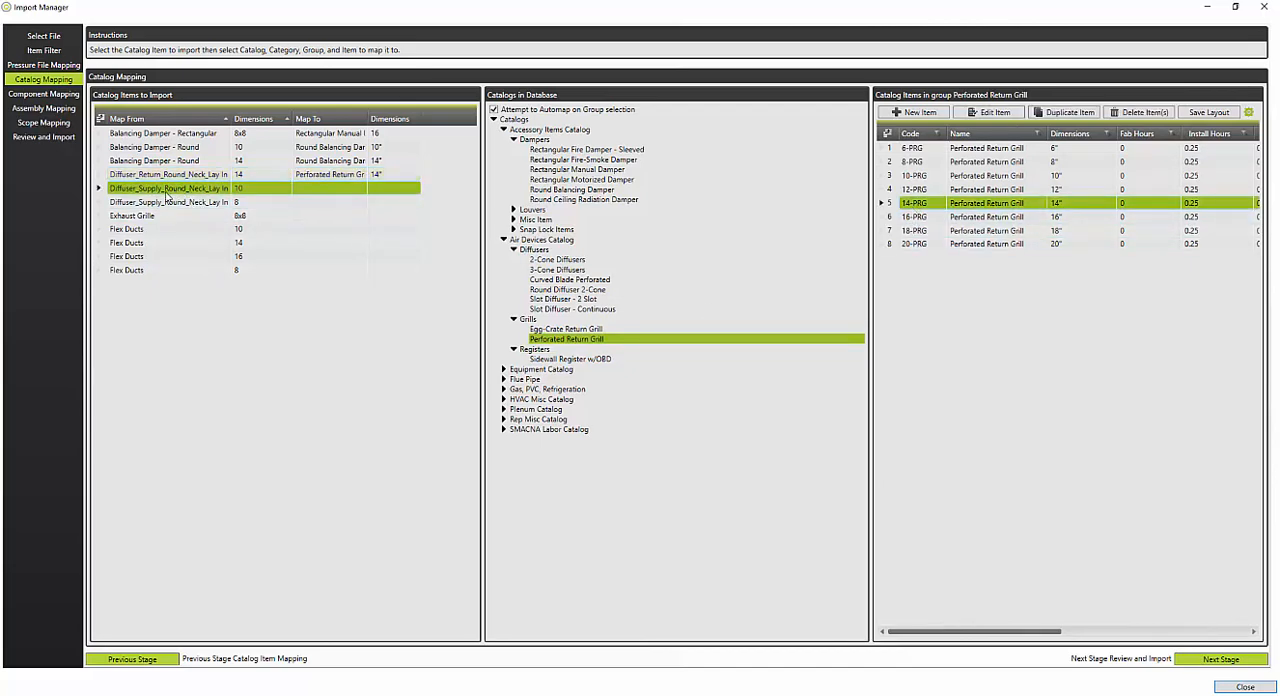
left_click(556, 261)
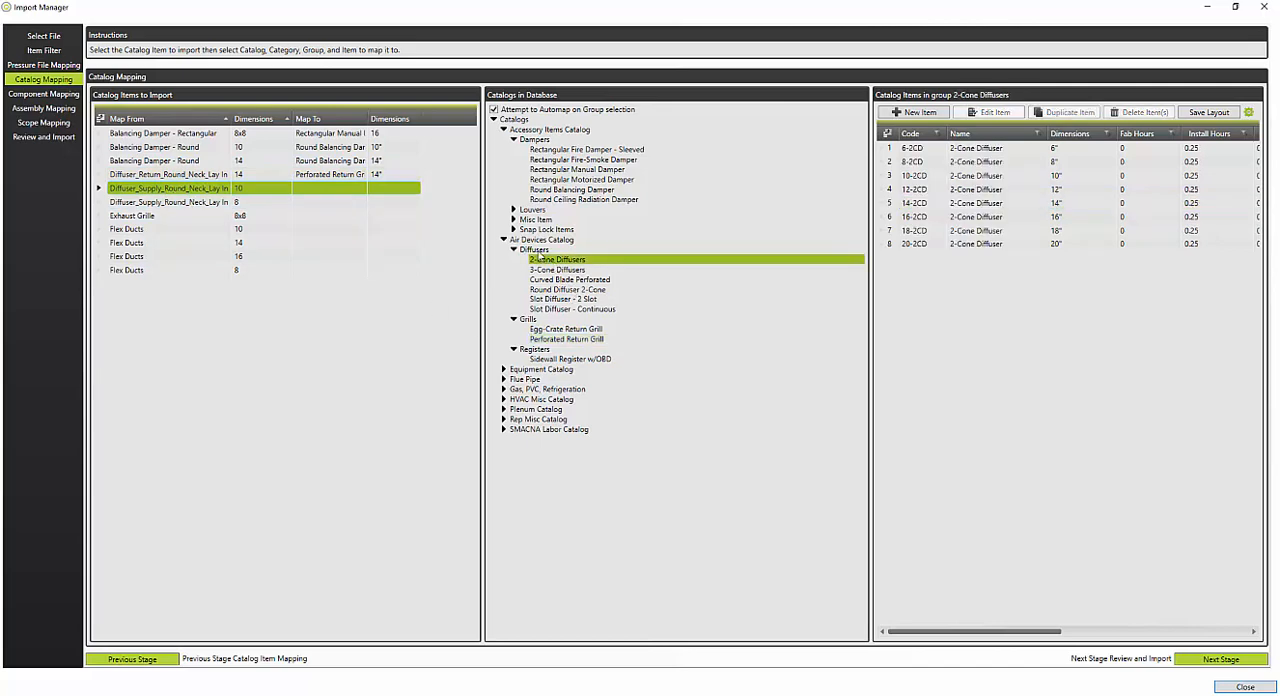
double_click(915, 176)
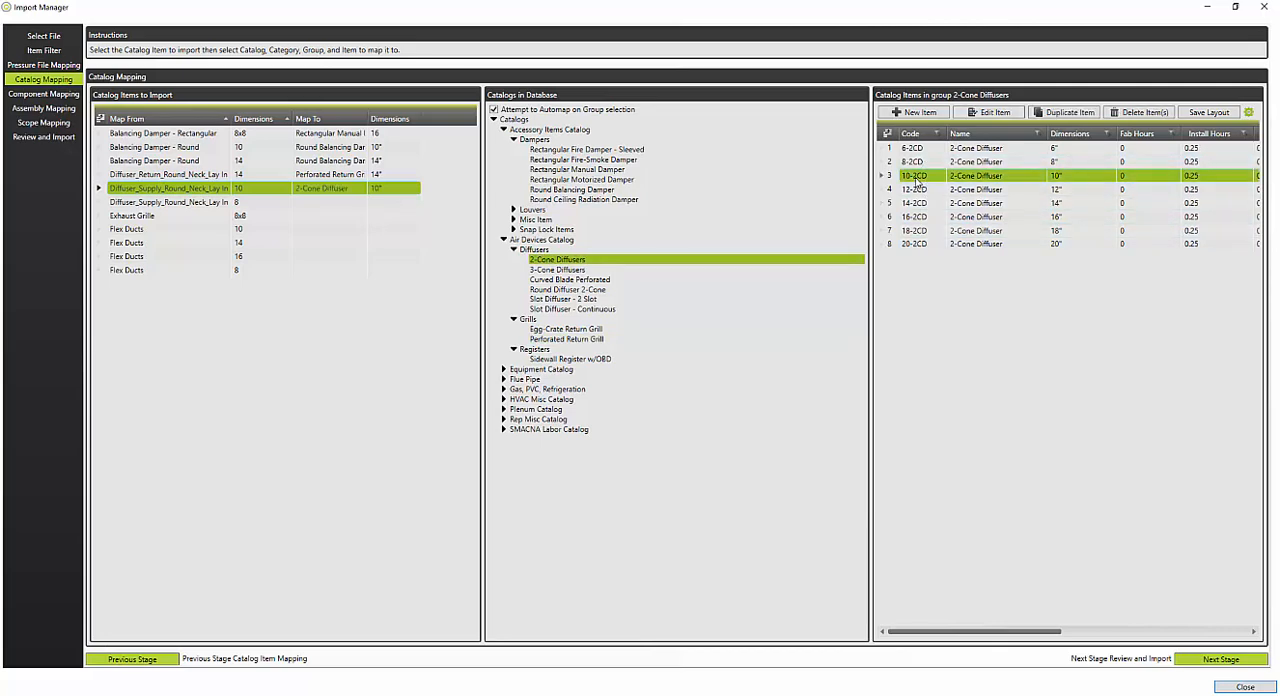
left_click(230, 202)
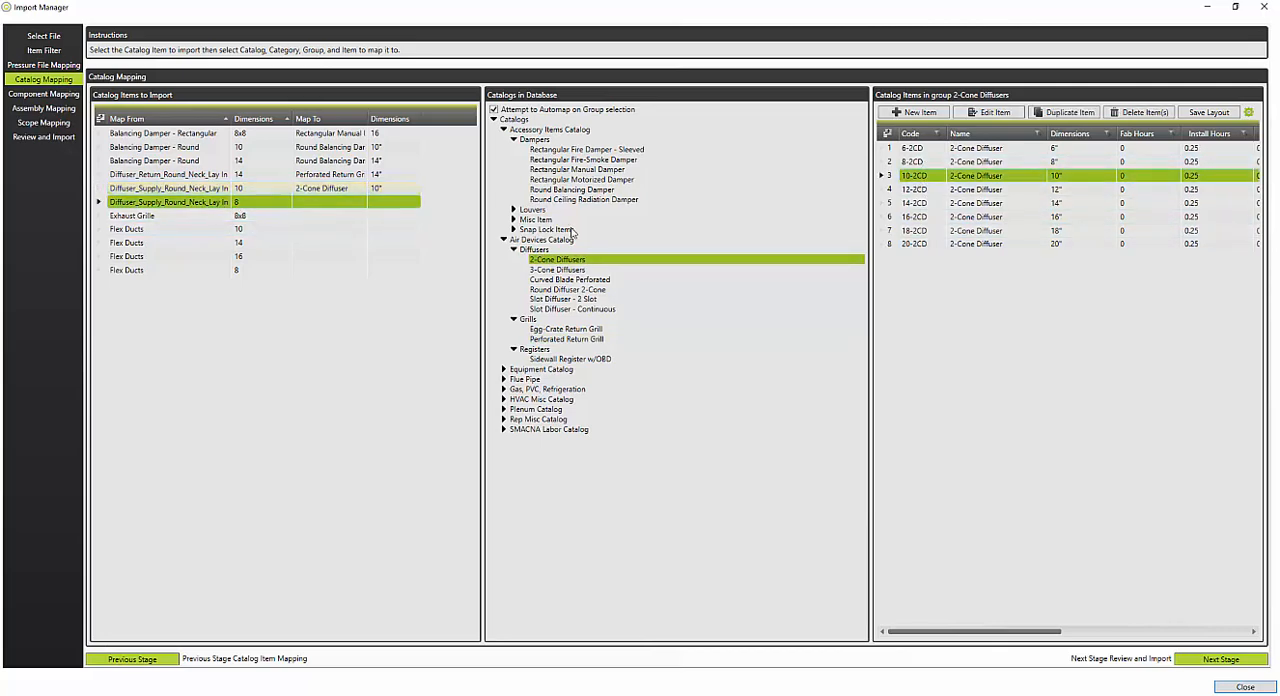
double_click(912, 162)
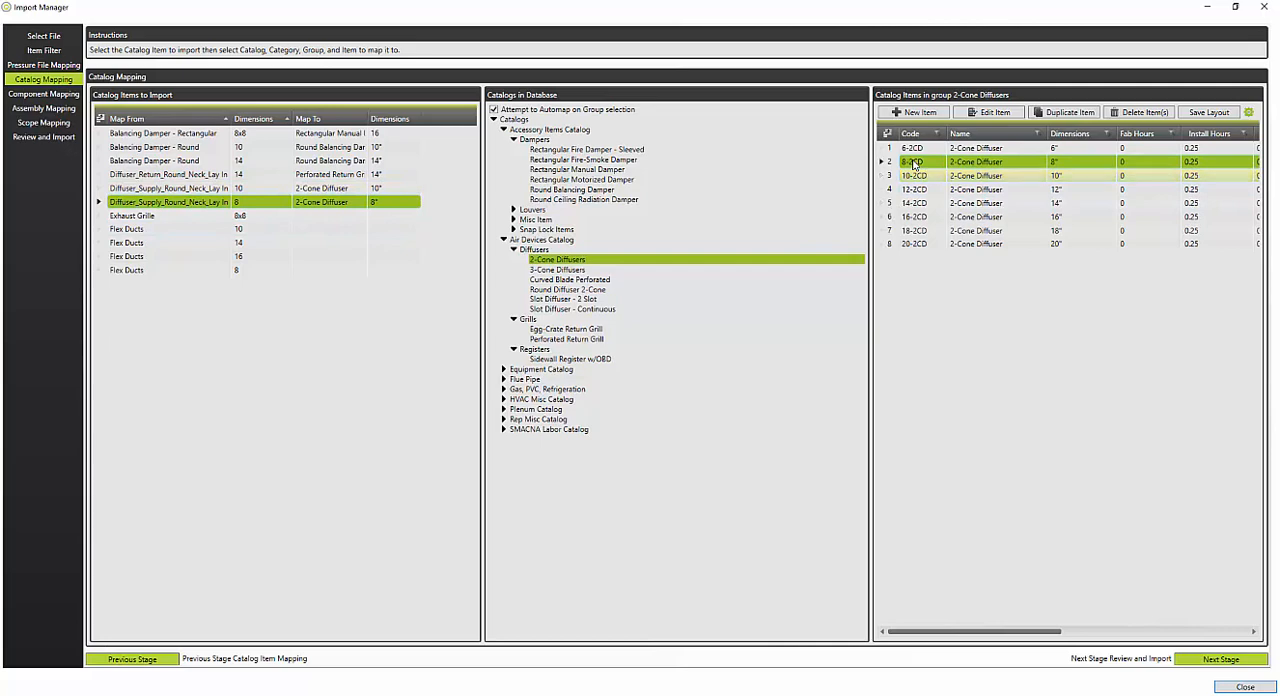
Step: Map the 8x8 exhaust grille to SR8x8 in the Sidewall Register w/OBD group
left_click(169, 220)
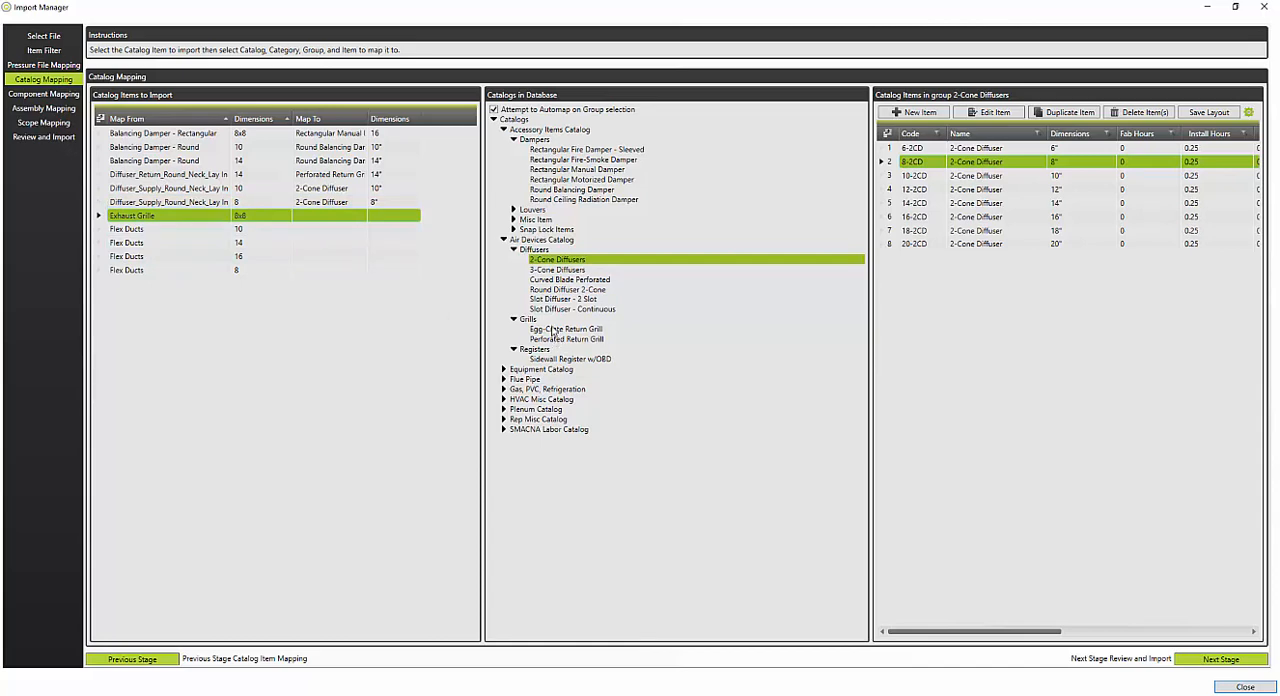
left_click(541, 360)
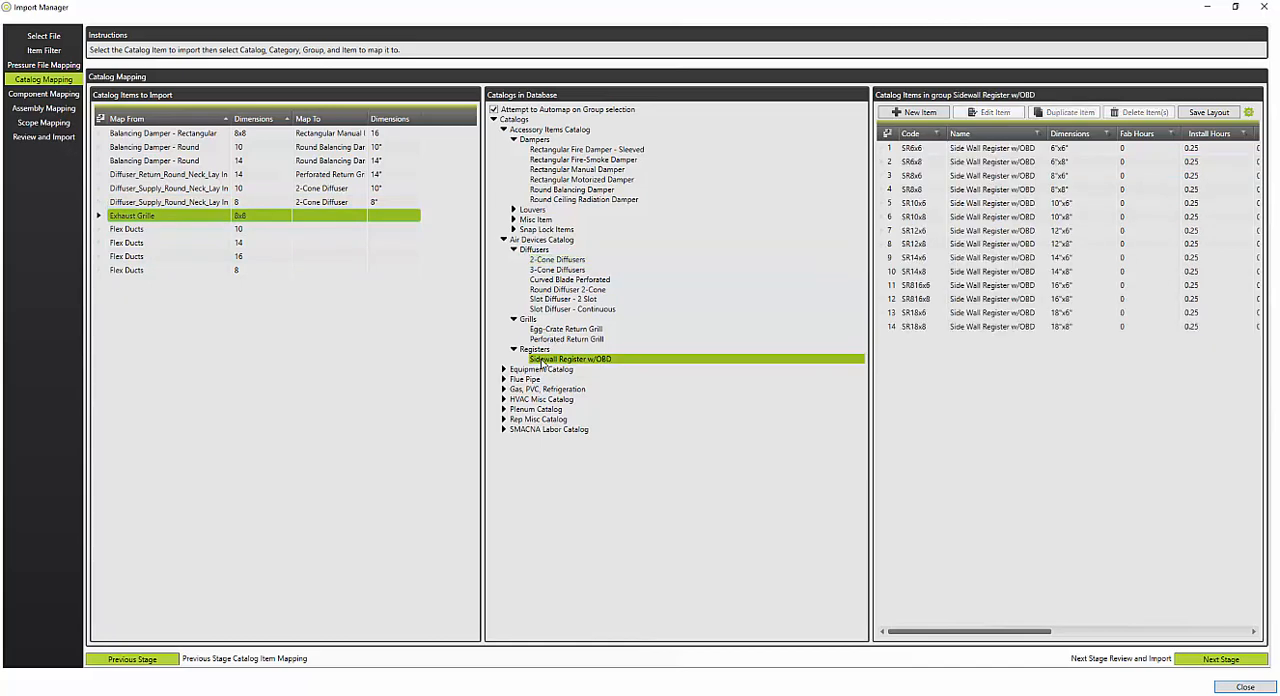
left_click(1057, 190)
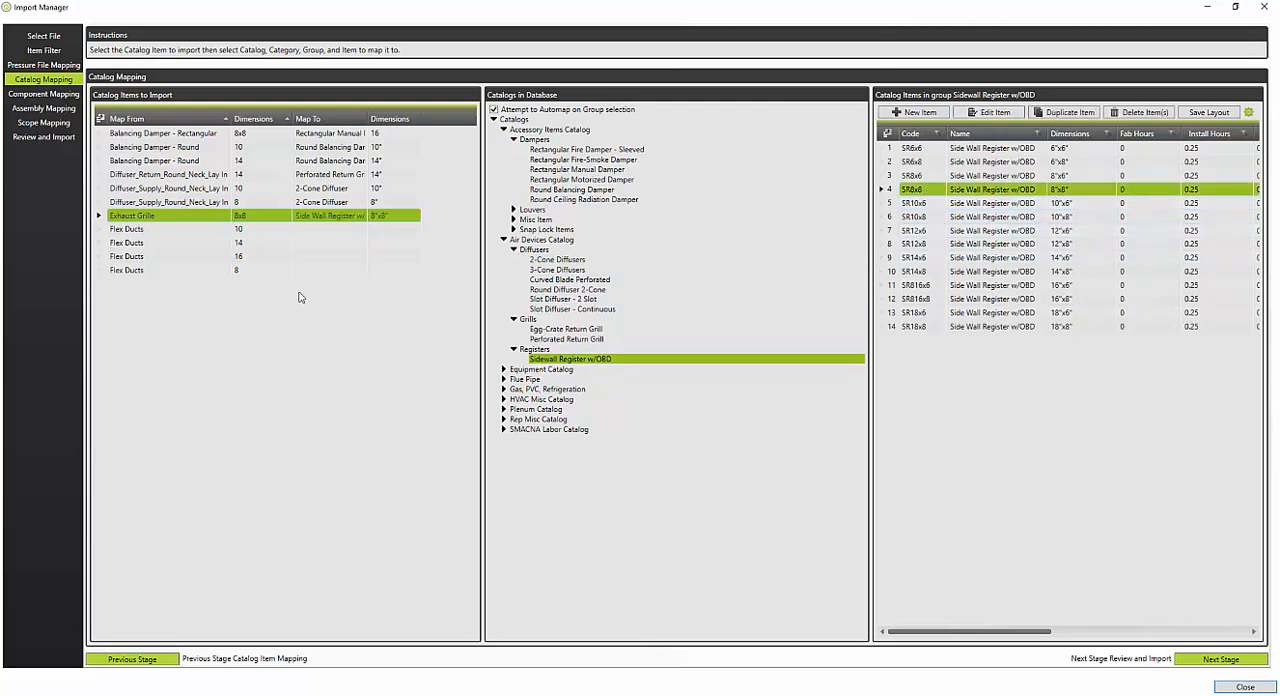
Step: Map the size 10, 14, 16 and 8 flex ducts to the matching sizes in the Flex R6 group of Snap Lock Items
left_click(168, 234)
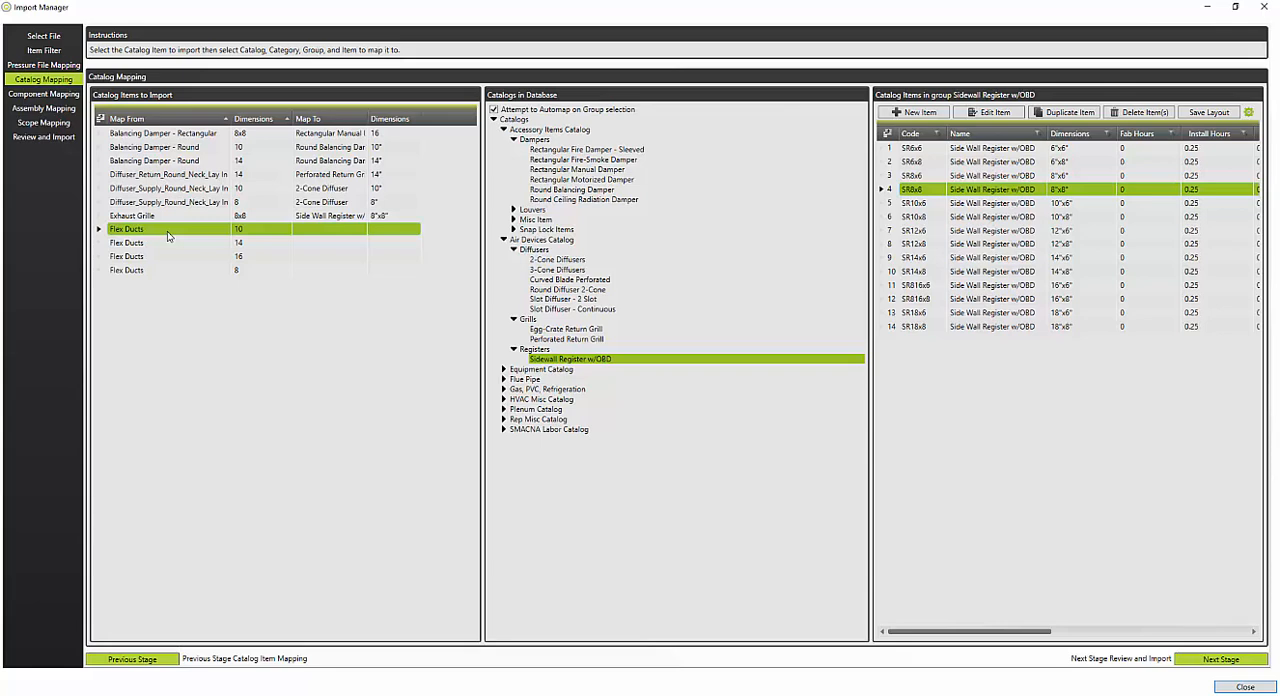
left_click(514, 139)
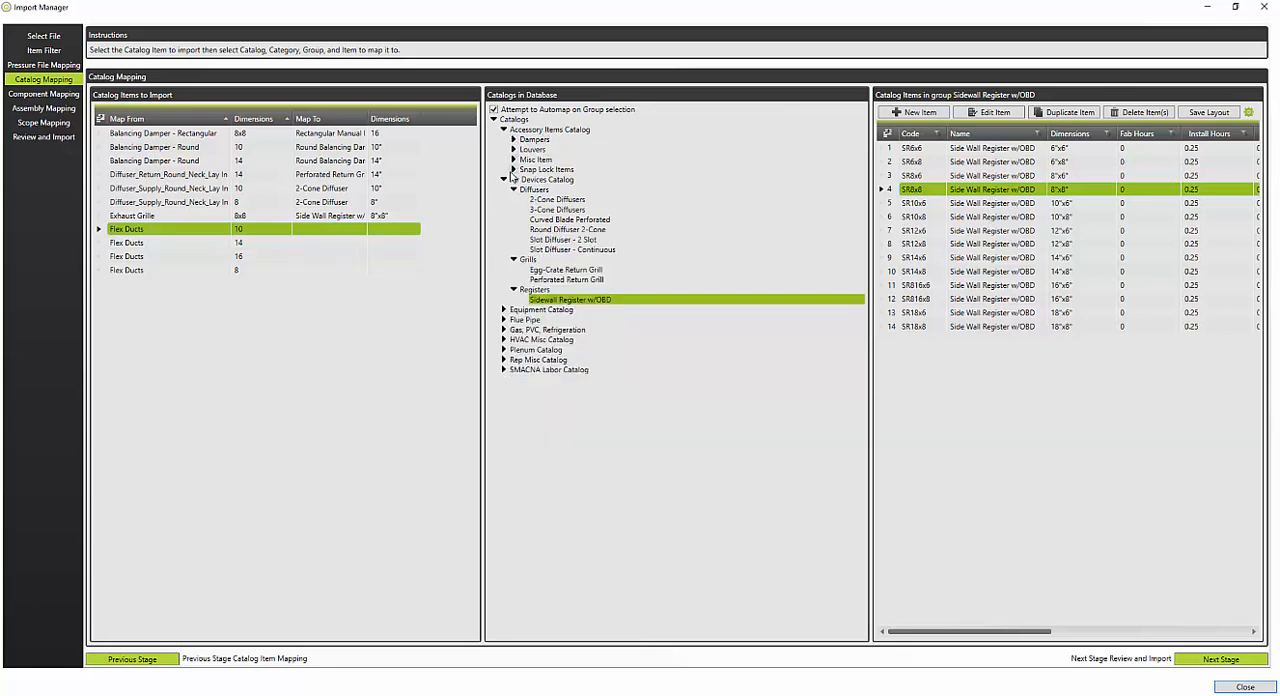
left_click(513, 170)
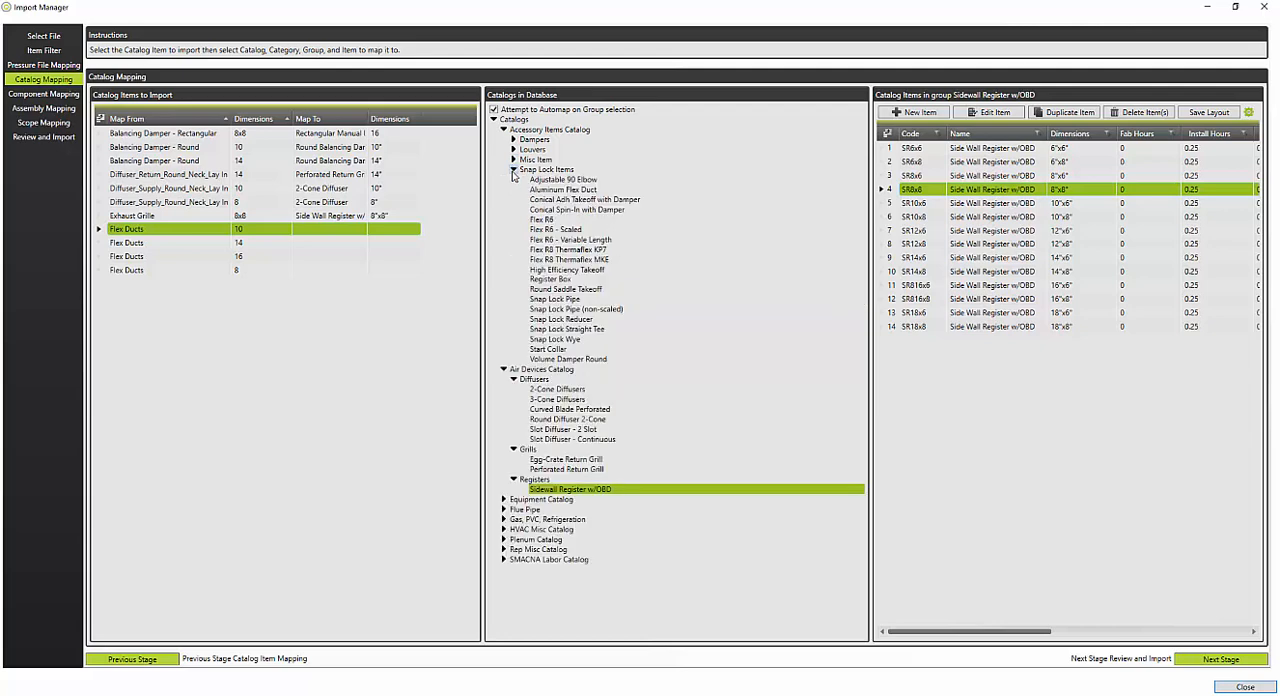
left_click(546, 220)
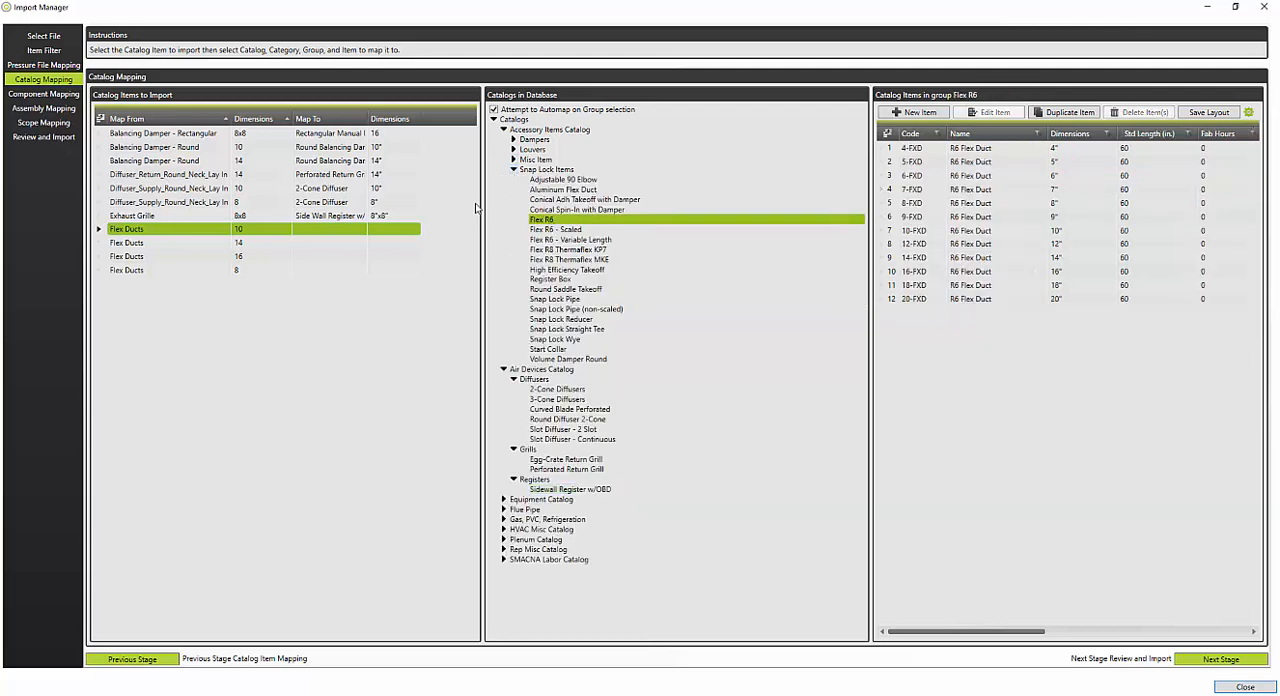
left_click_drag(1066, 237, 340, 228)
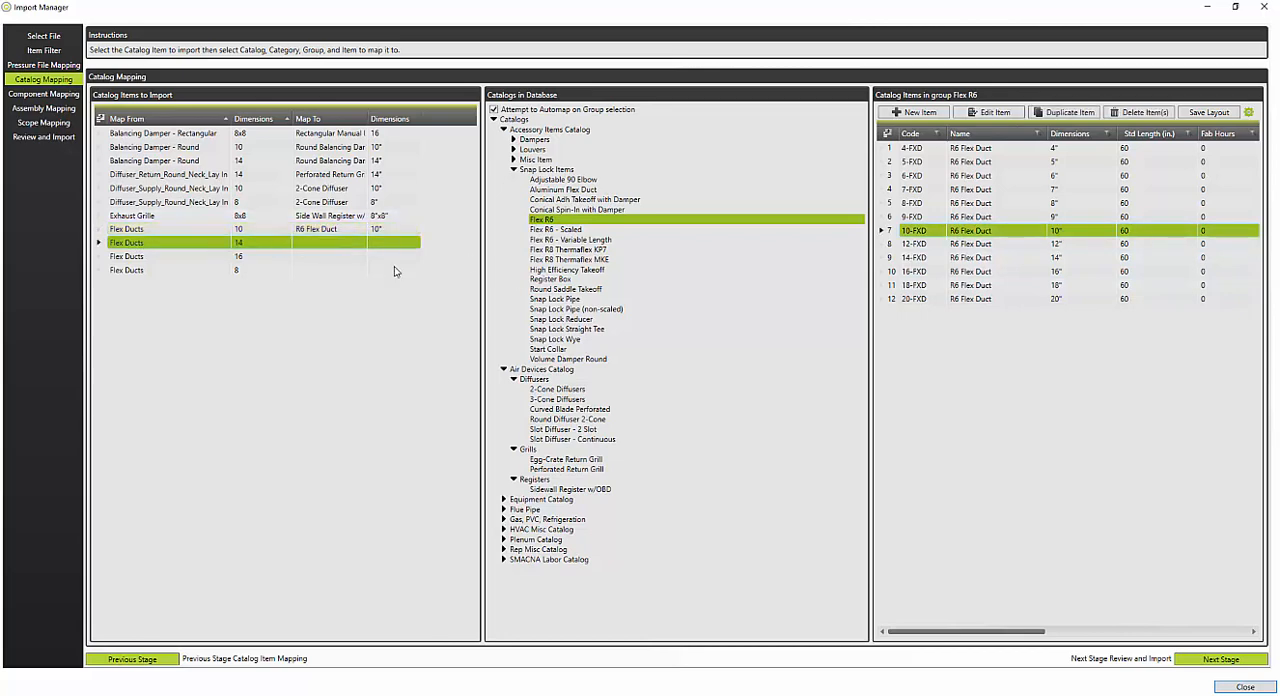
left_click(1057, 258)
left_click(280, 259)
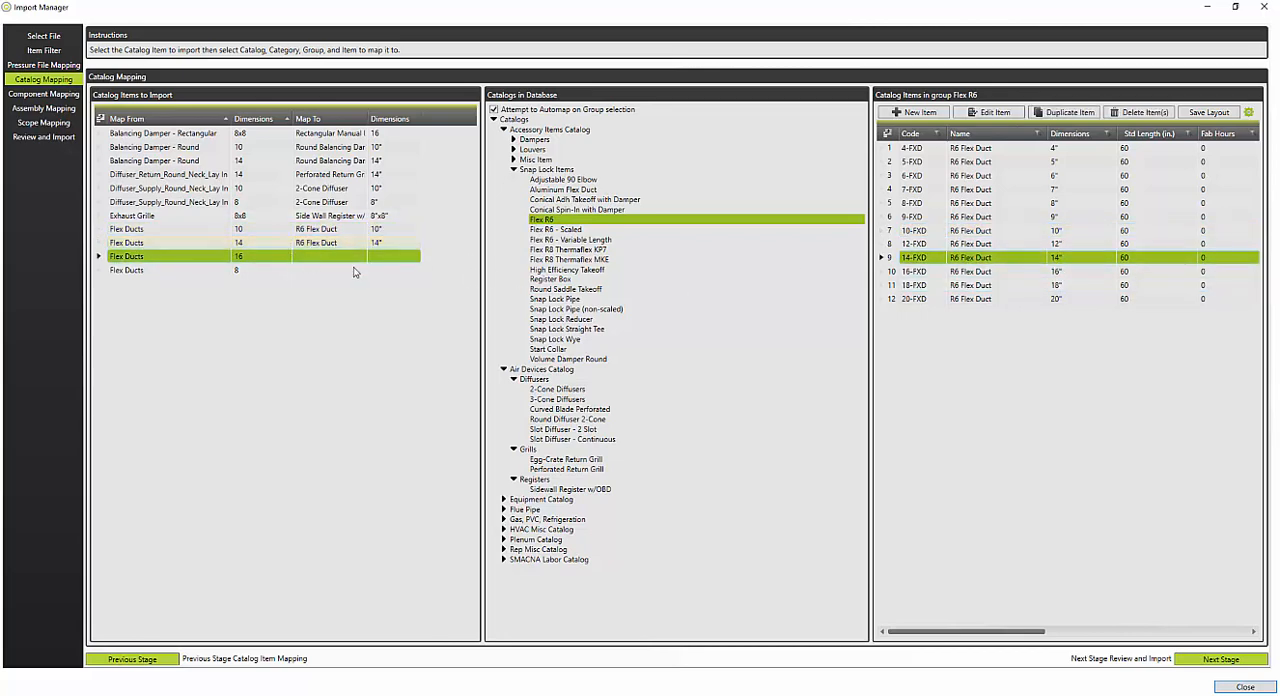
left_click(1060, 272)
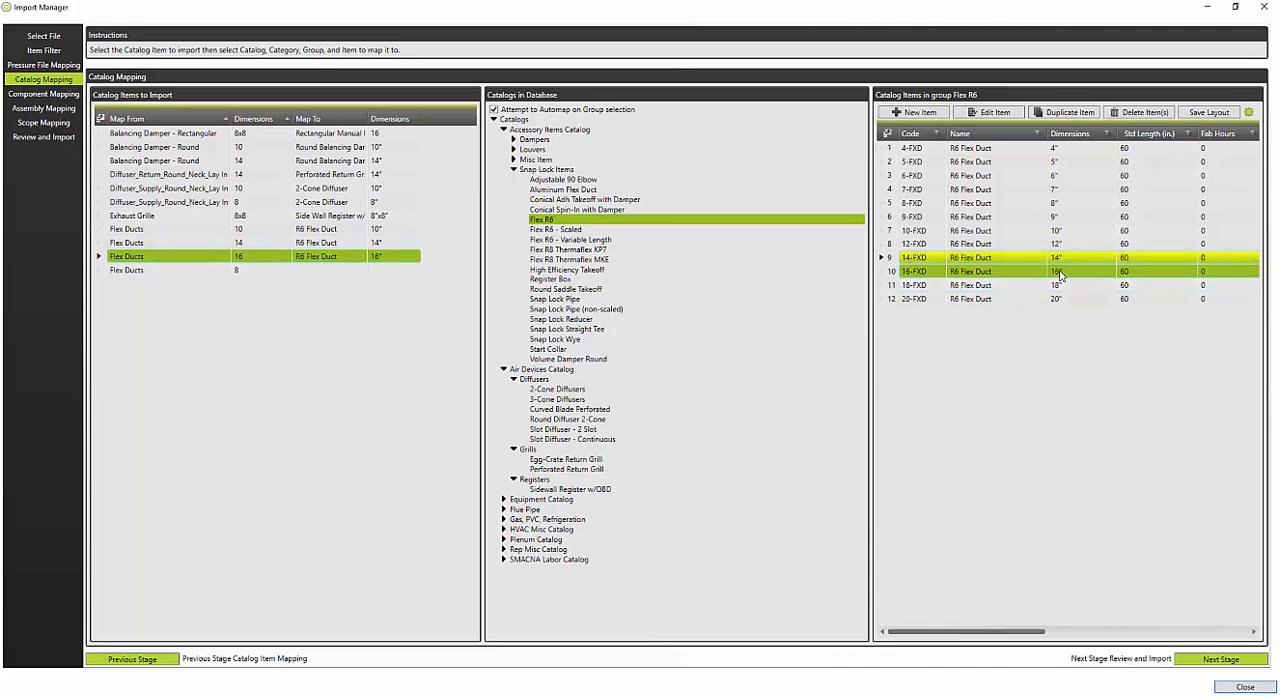
left_click(283, 271)
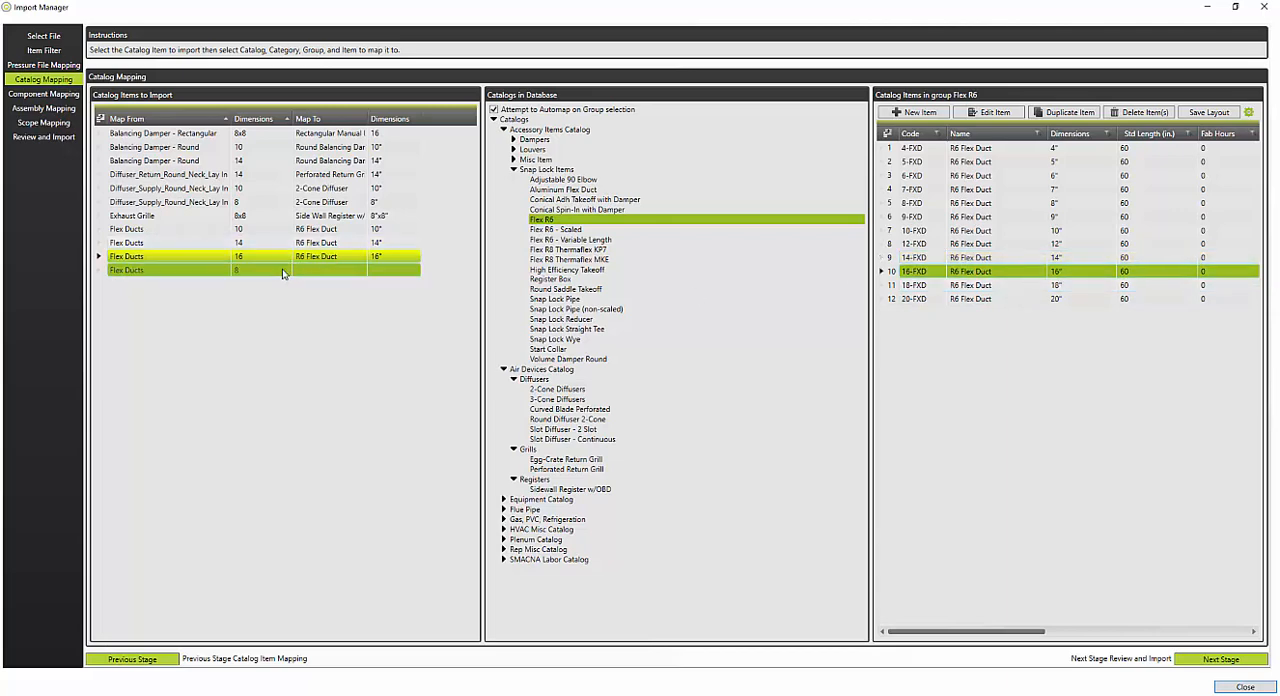
left_click(1066, 204)
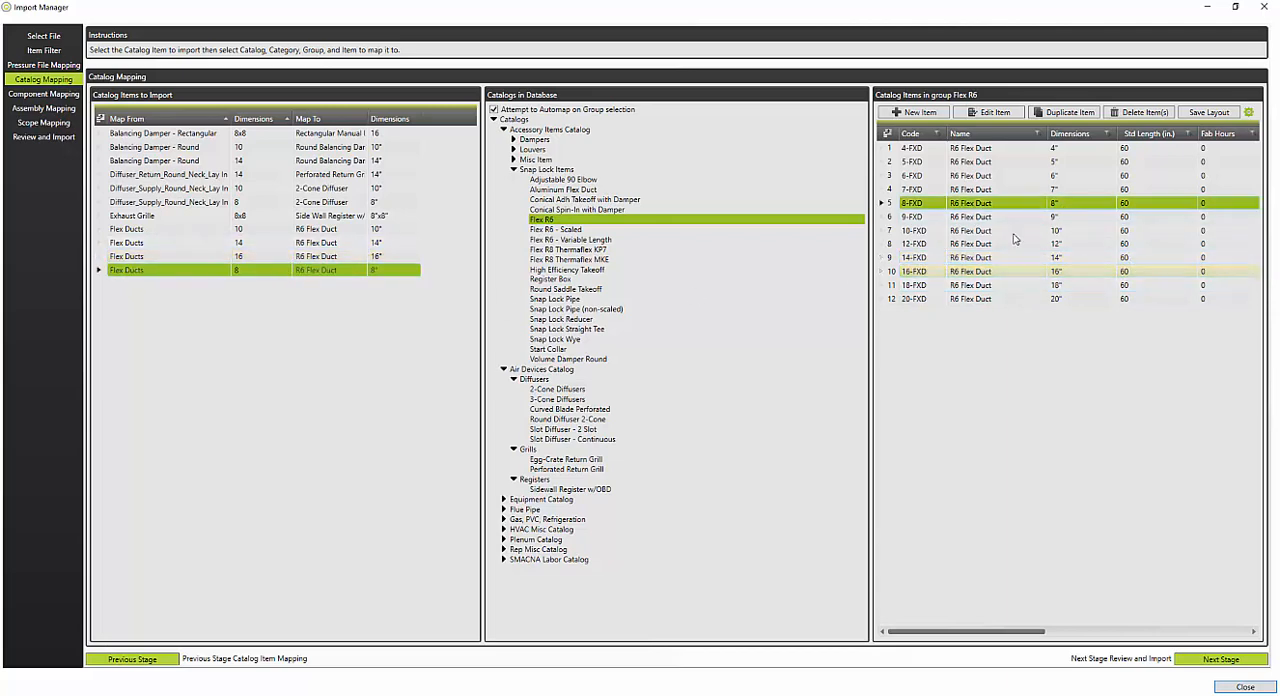
Step: In the component mapping stage, map the rectangular Fiberglass Board liner to 1 Inch Liner
left_click(46, 96)
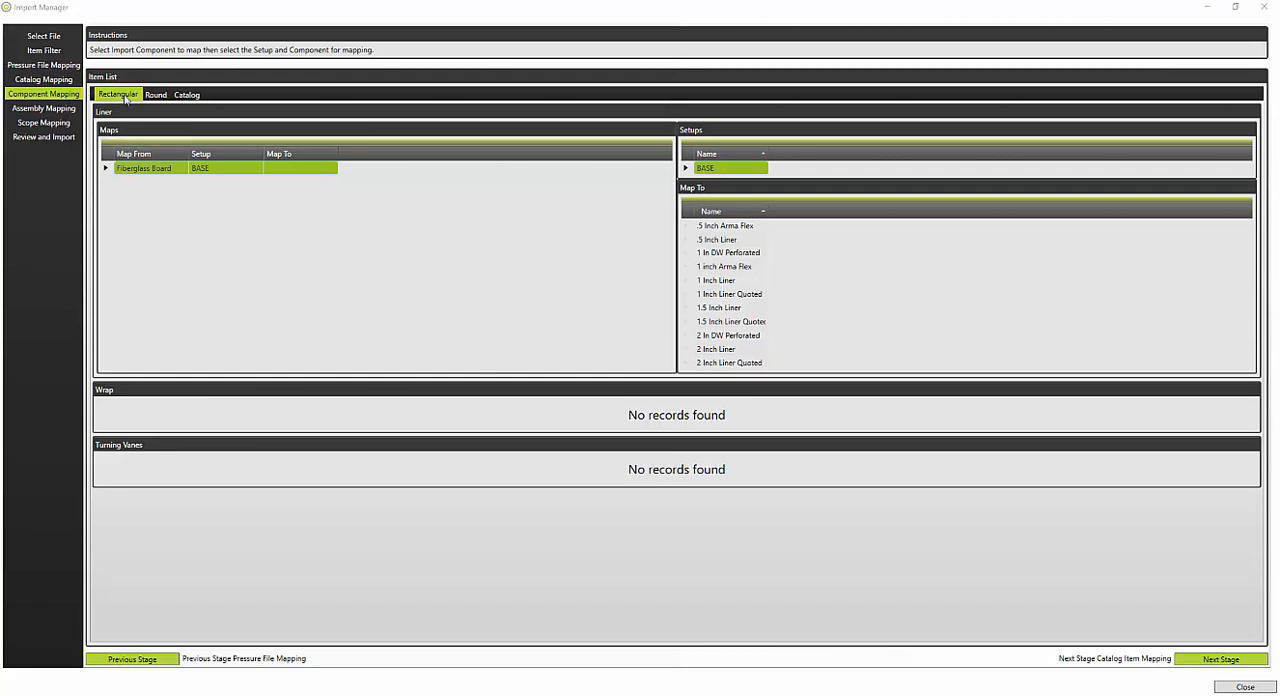
left_click(137, 171)
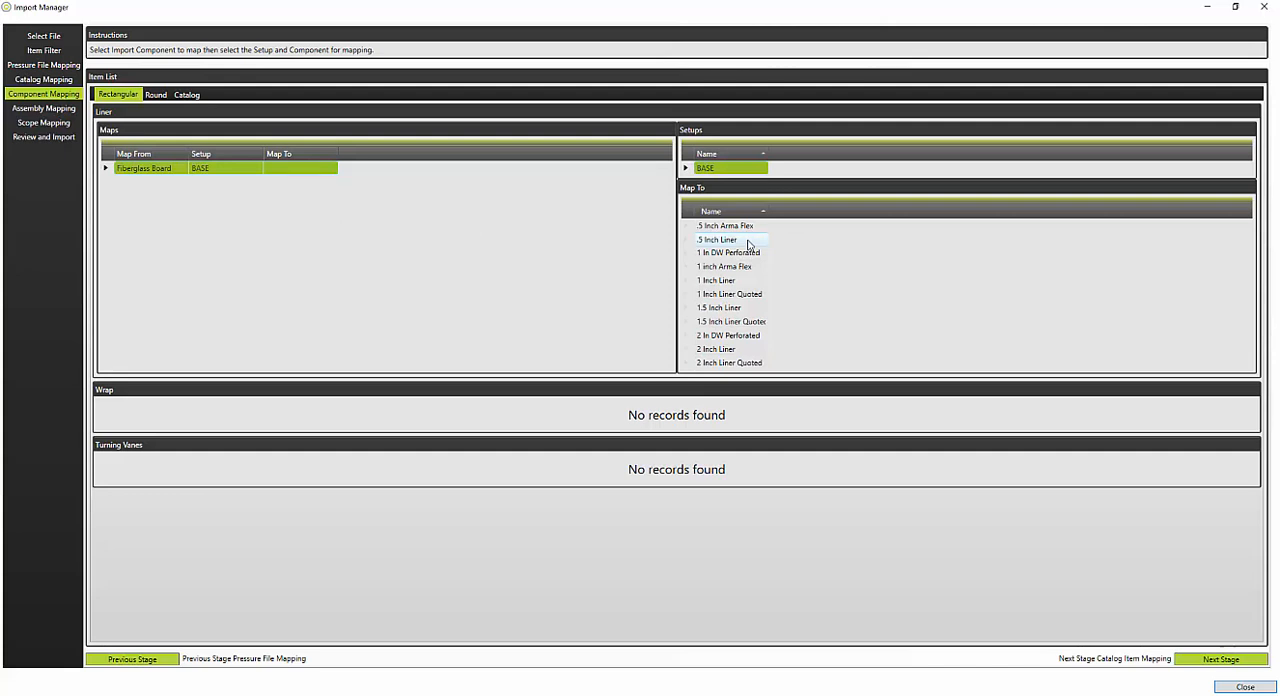
left_click(729, 283)
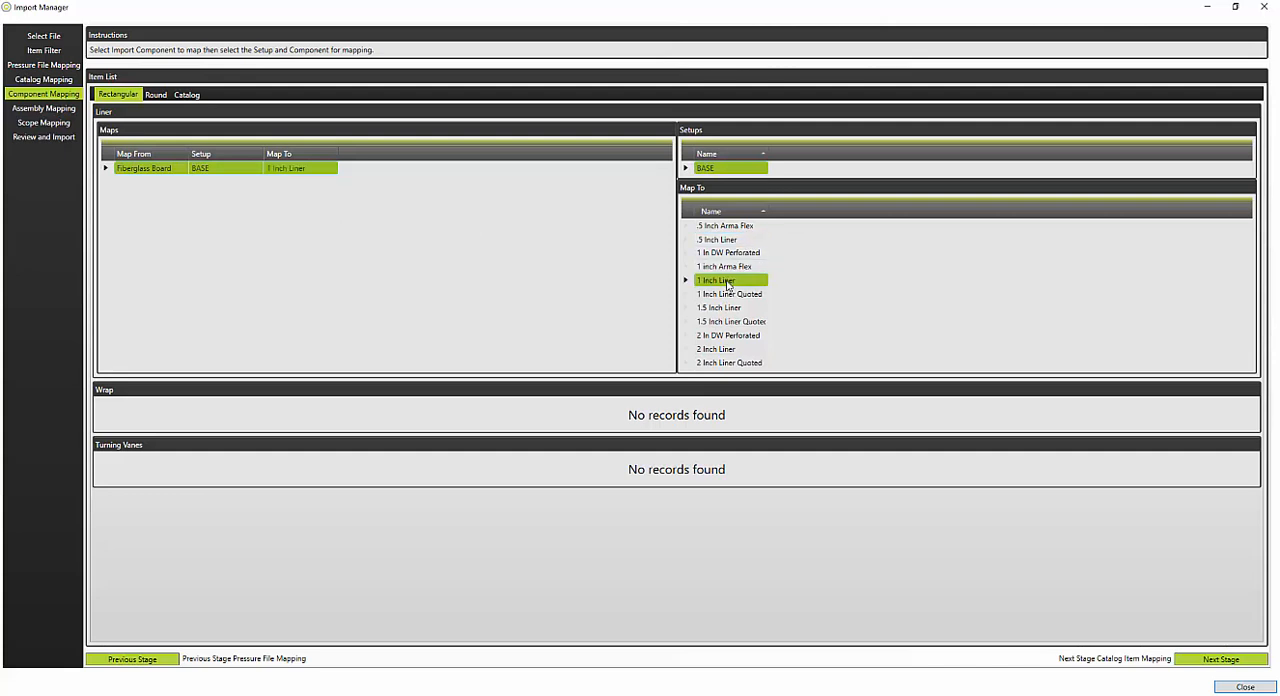
Step: Check the round and catalog component mappings, and the assembly and scope mapping stages
left_click(158, 96)
left_click(157, 97)
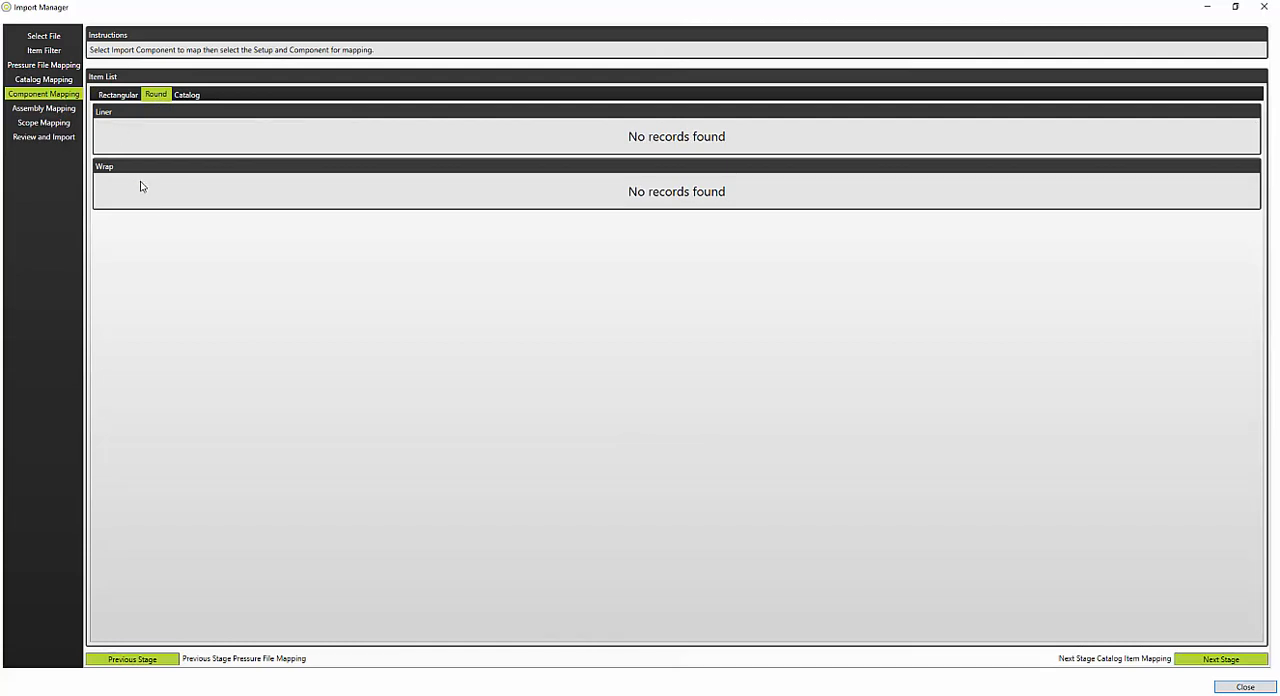
left_click(187, 98)
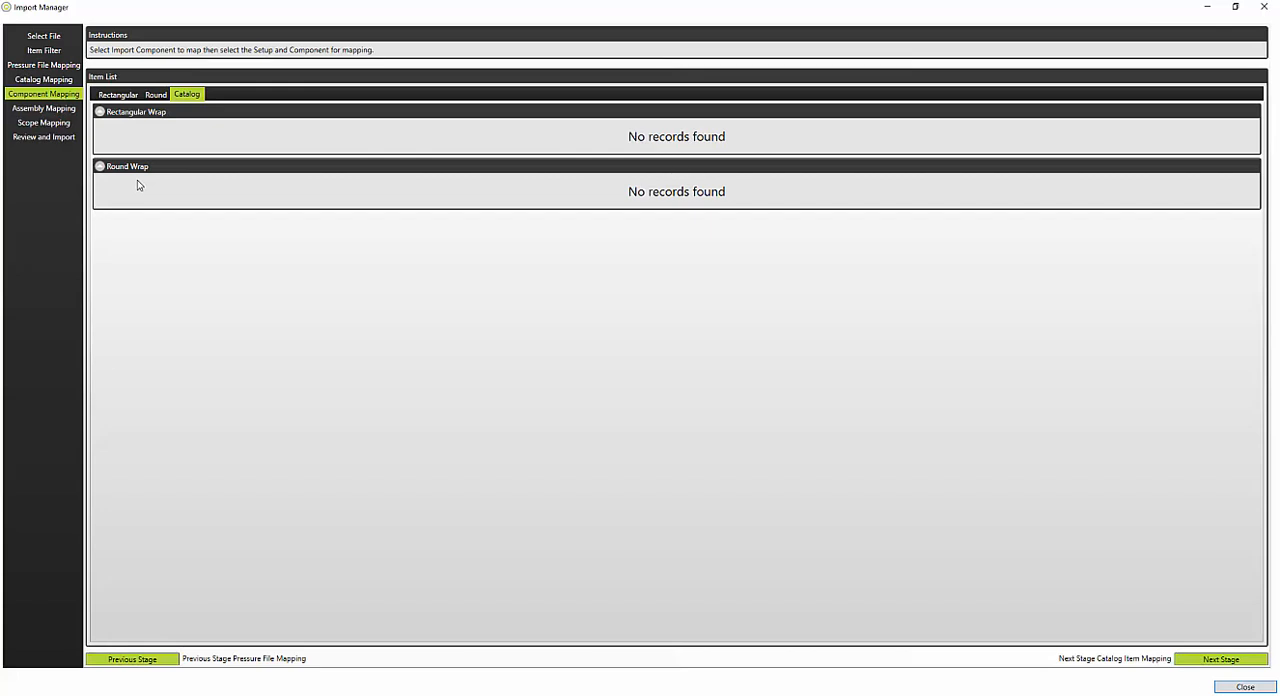
left_click(45, 108)
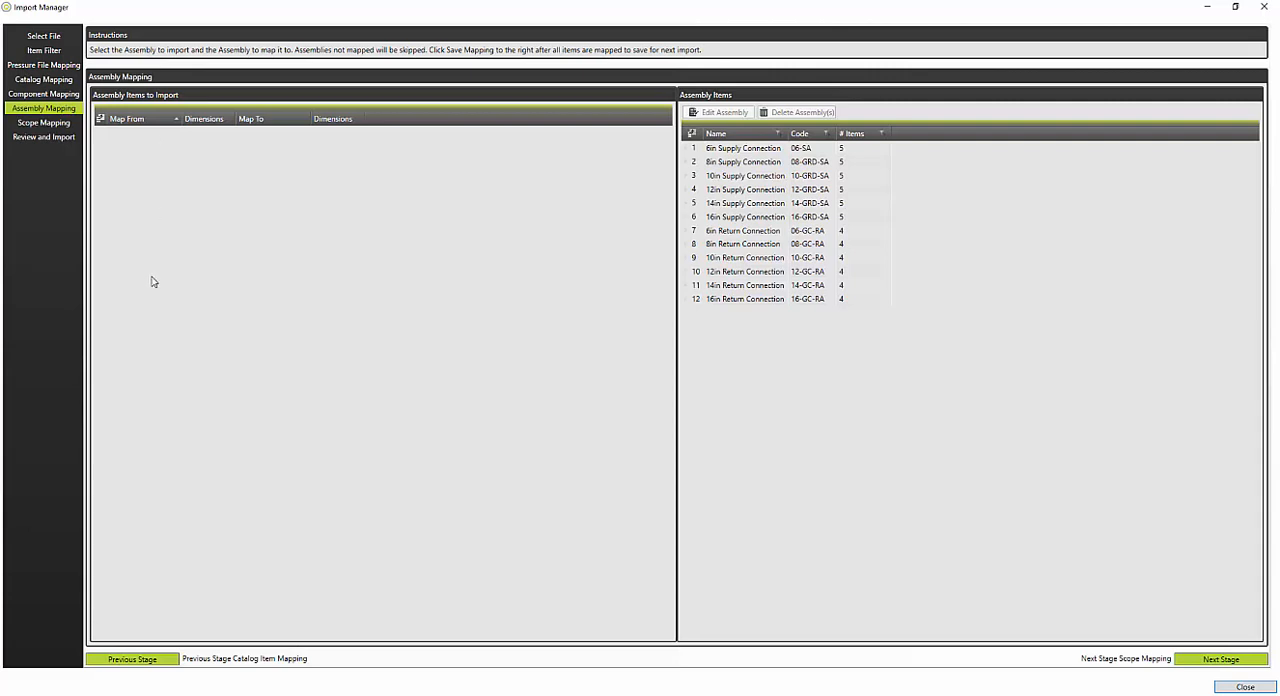
left_click(33, 126)
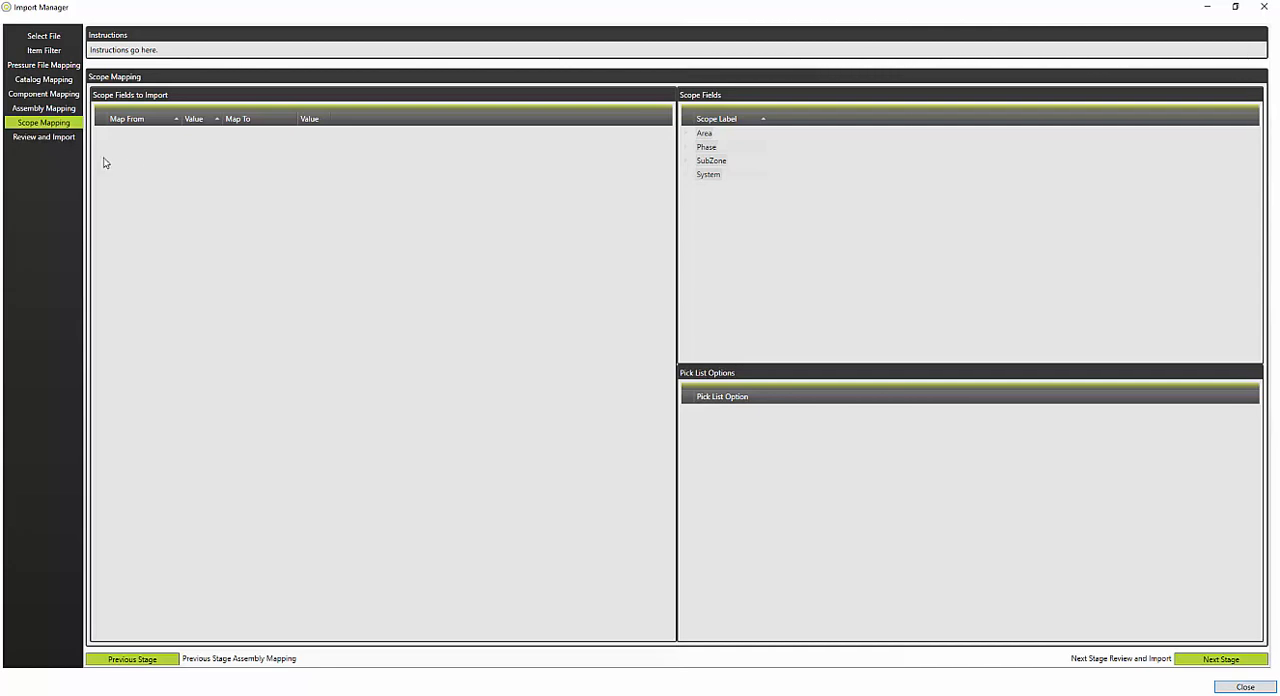
Step: Review the import summary, run the import of the duct export file, and close the Import Manager
left_click(42, 137)
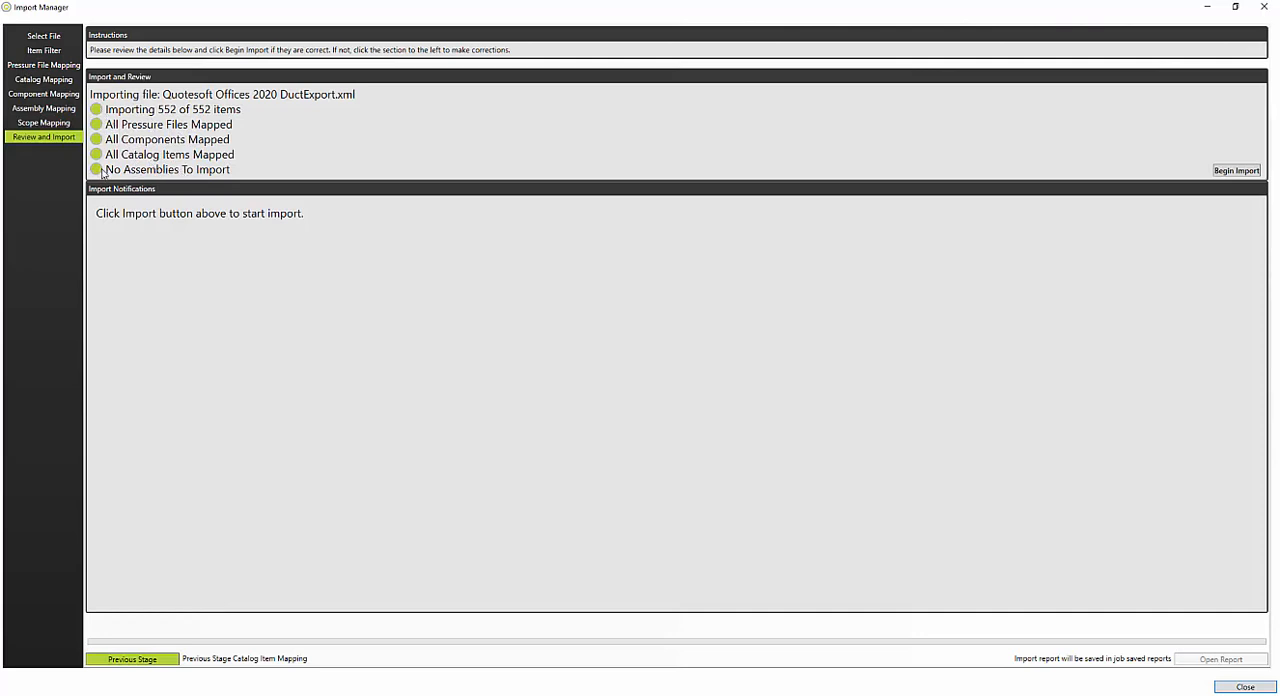
left_click(1247, 173)
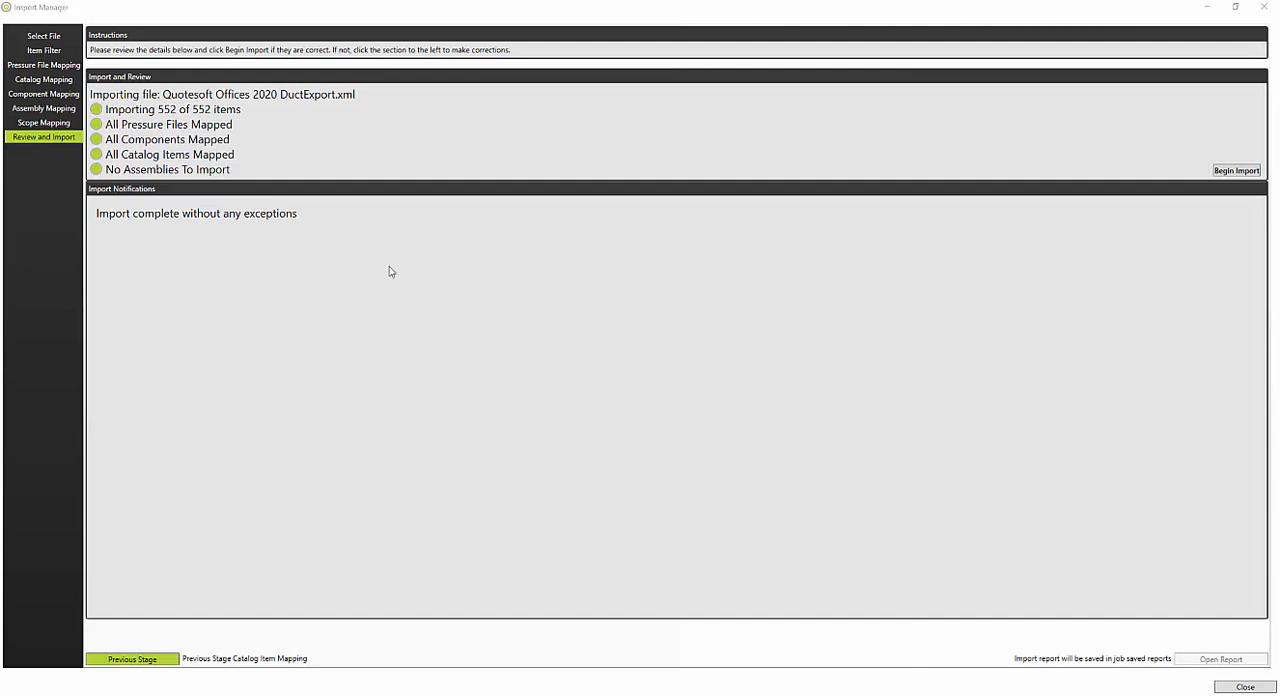
left_click(1240, 687)
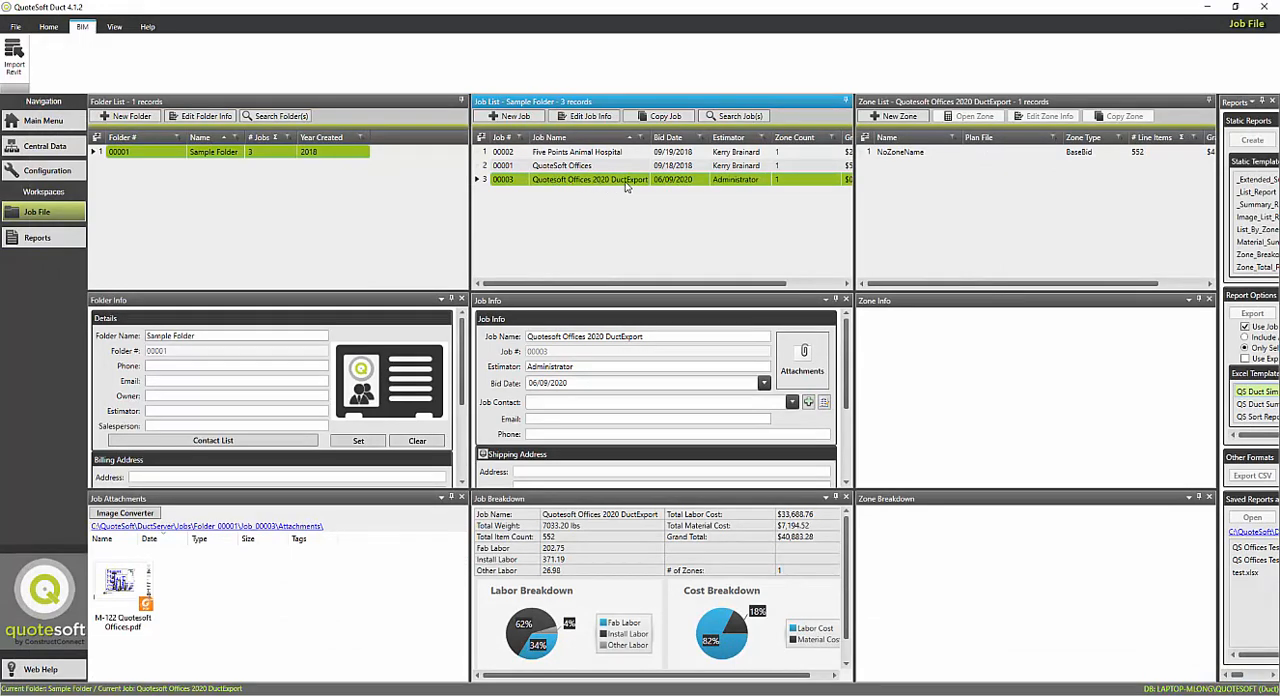
Step: Select the imported NoZoneName zone and check its grand total in the zone list
left_click(890, 154)
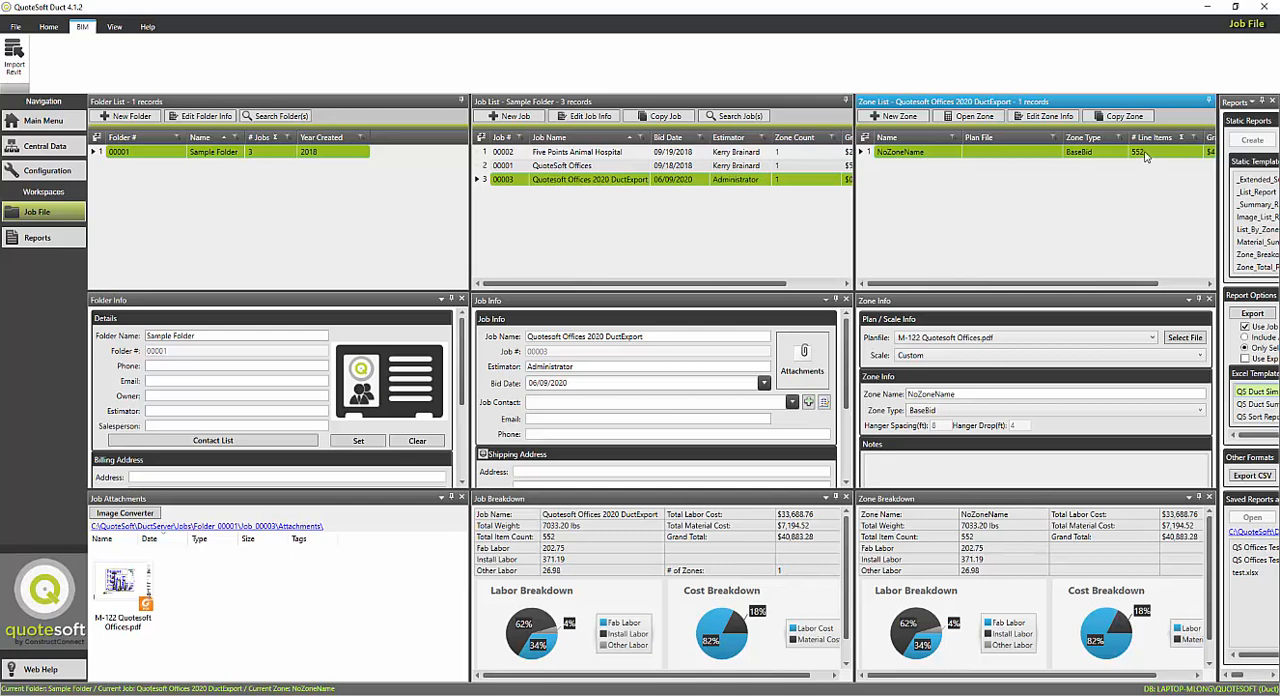
left_click(1188, 285)
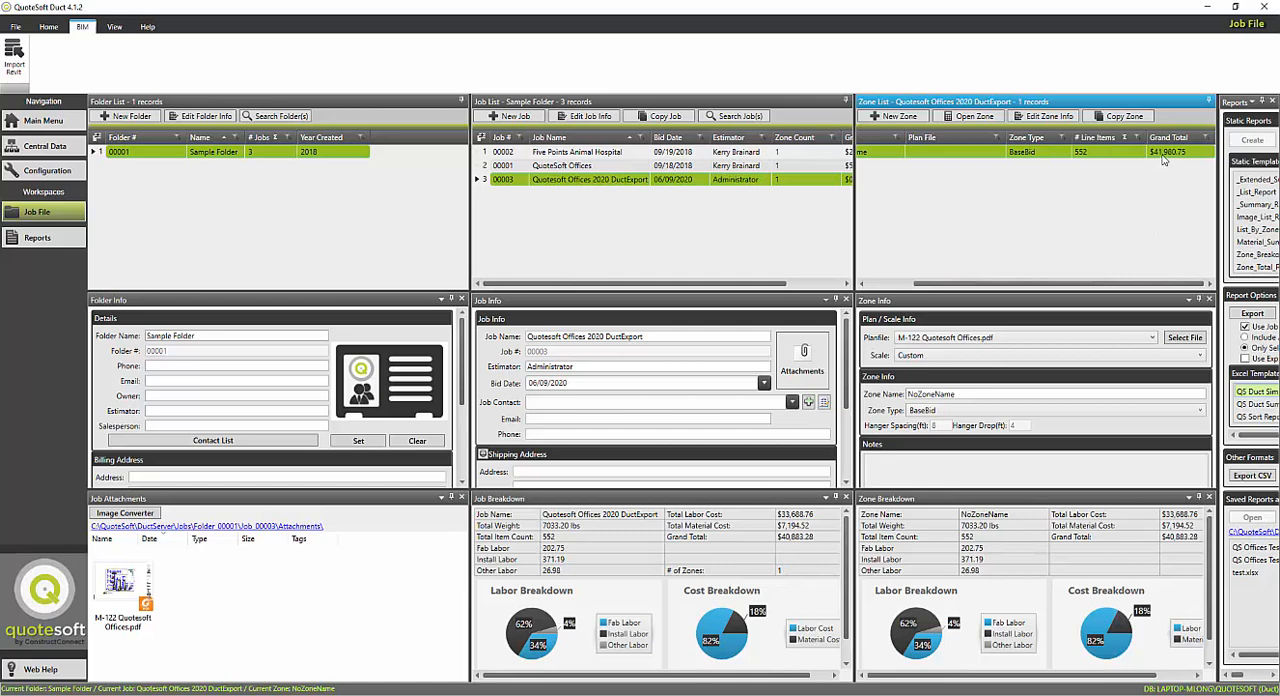